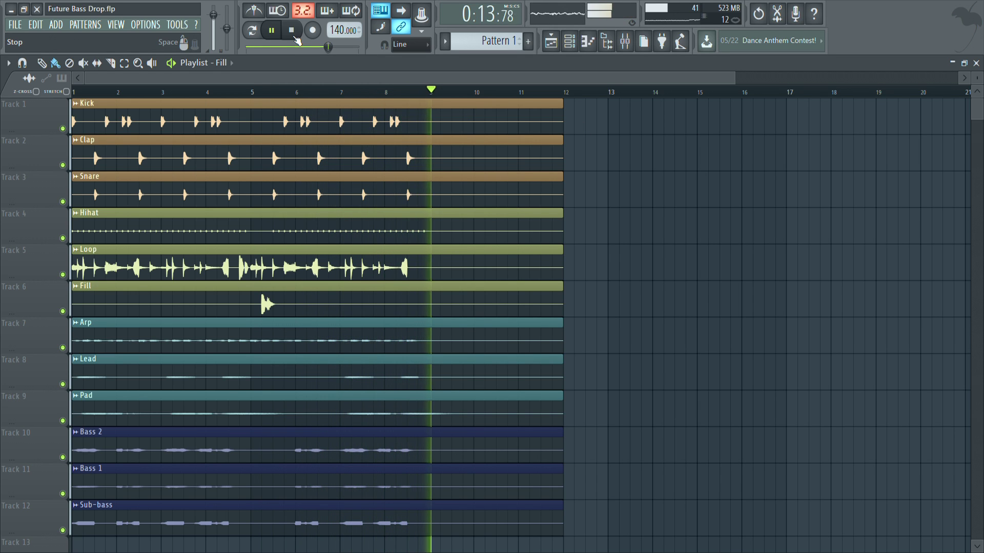
Stop the playback and leave only the Kick, Clap and Snare tracks unmuted in the playlist.
{"action": "key", "text": "space"}
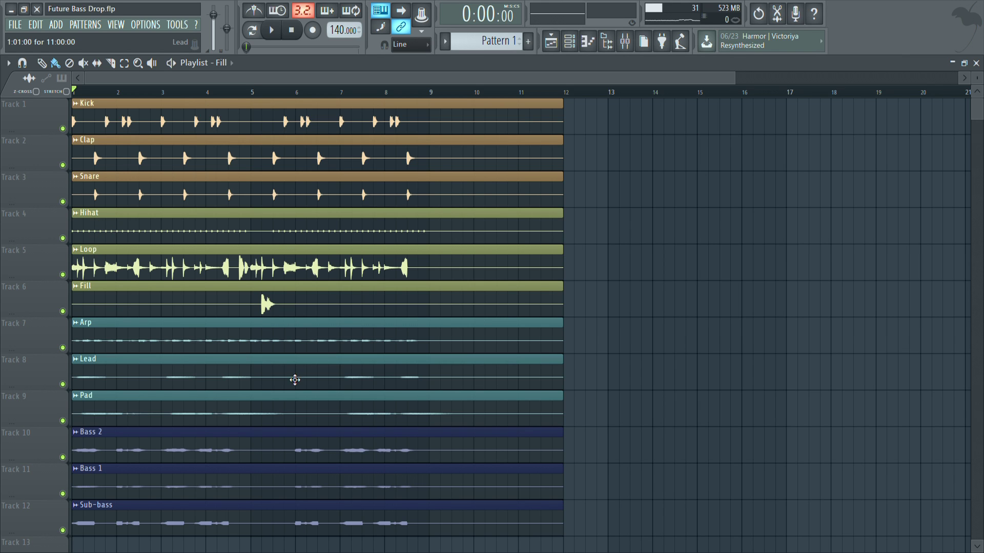
{"action": "scroll", "coordinate": [240, 357], "scroll_direction": "down", "scroll_amount": 1}
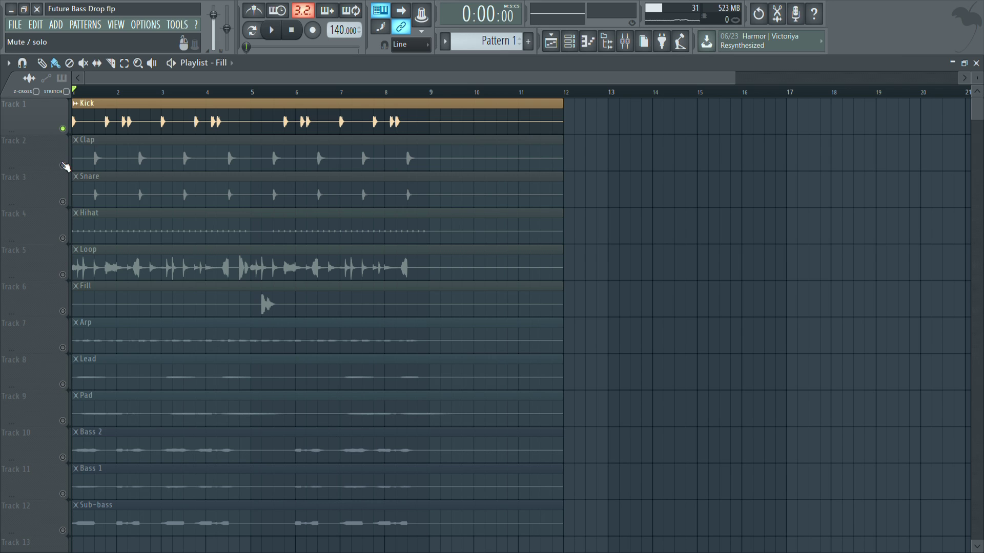
{"action": "left_click", "coordinate": [63, 165]}
{"action": "left_click", "coordinate": [64, 201]}
{"action": "right_click", "coordinate": [65, 200]}
{"action": "right_click", "coordinate": [65, 200]}
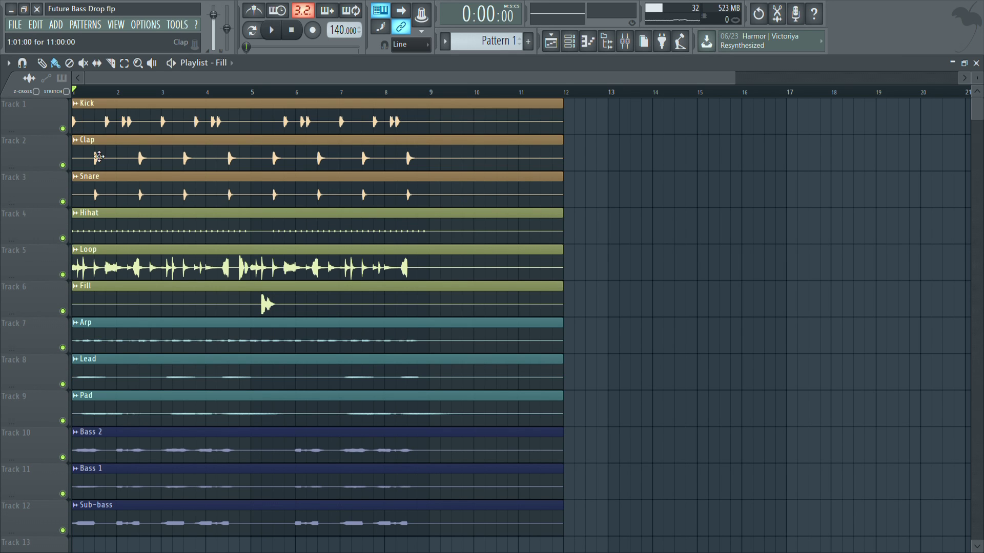
{"action": "right_click", "coordinate": [63, 130]}
{"action": "left_click", "coordinate": [63, 165]}
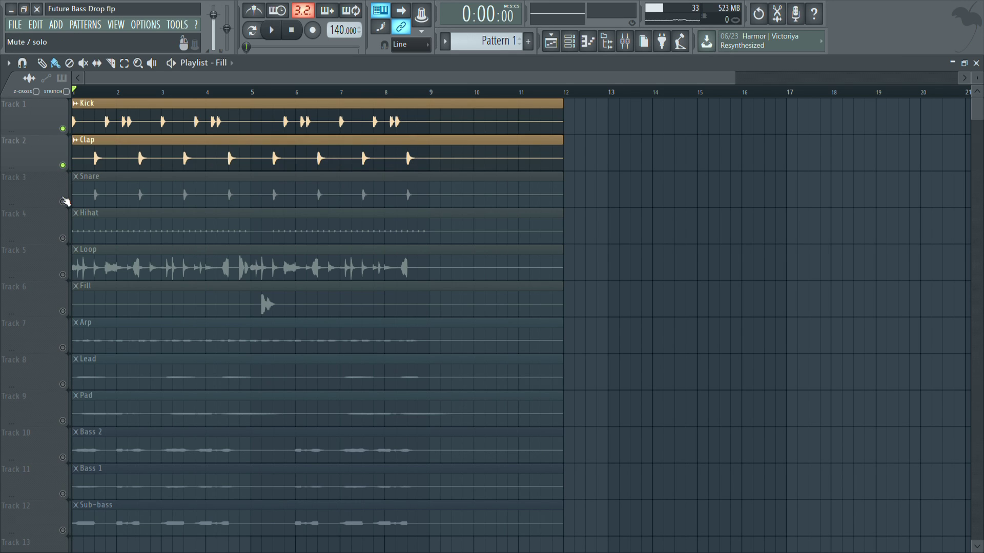
{"action": "left_click", "coordinate": [63, 201]}
Play back the Kick track on its own.
{"action": "left_click_drag", "start_coordinate": [740, 81], "coordinate": [552, 82]}
{"action": "key", "text": "space"}
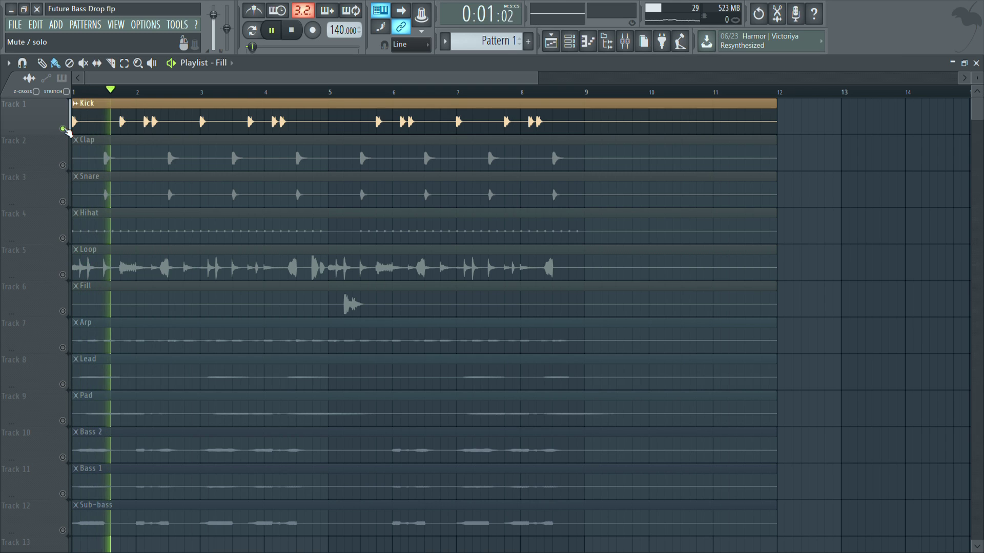
{"action": "key", "text": "space"}
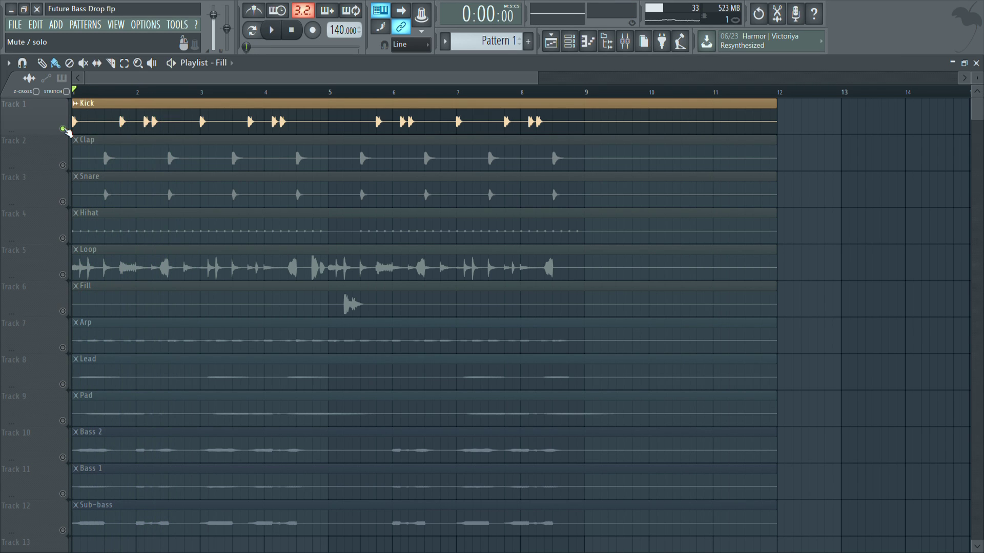
Mute the Kick track and play back the Clap track on its own.
{"action": "left_click", "coordinate": [64, 129]}
{"action": "left_click", "coordinate": [63, 165]}
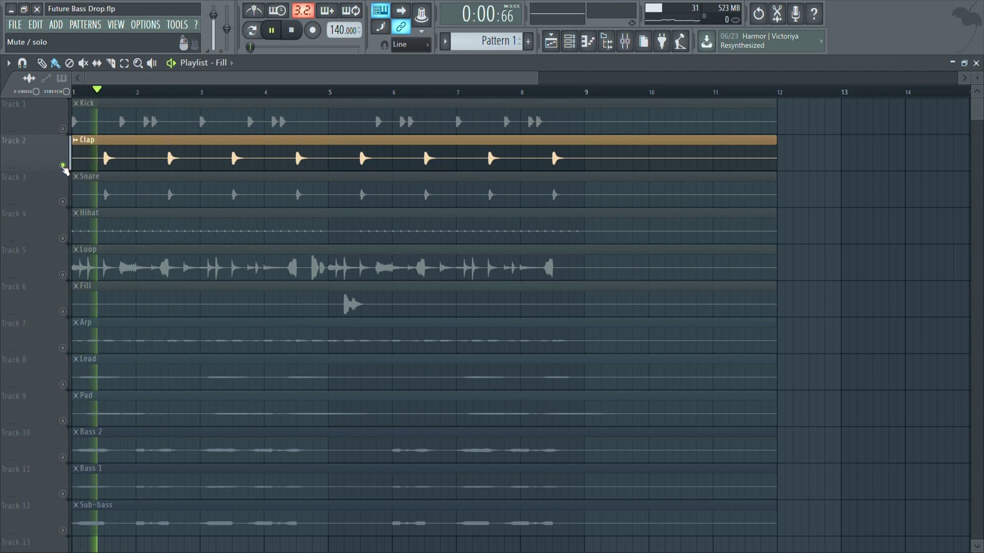
{"action": "key", "text": "space"}
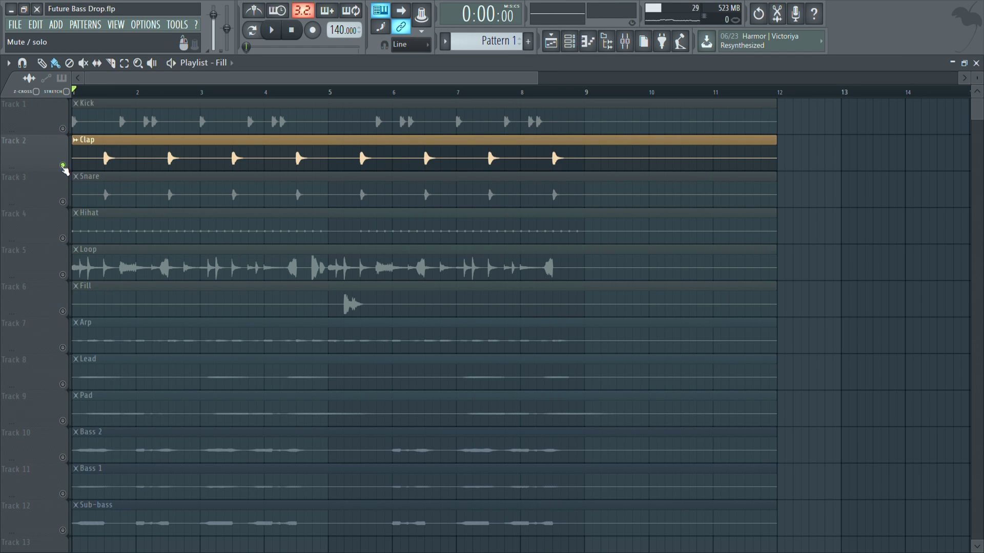
Mute the Clap track and play back the Snare track on its own.
{"action": "key", "text": "space"}
{"action": "left_click", "coordinate": [62, 201]}
{"action": "left_click", "coordinate": [62, 165]}
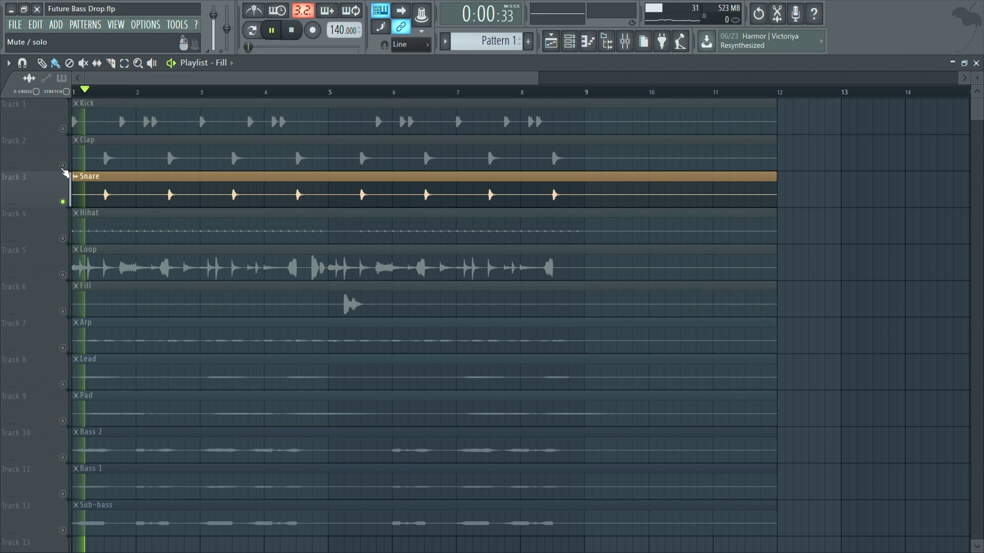
{"action": "key", "text": "space"}
{"action": "key", "text": "space"}
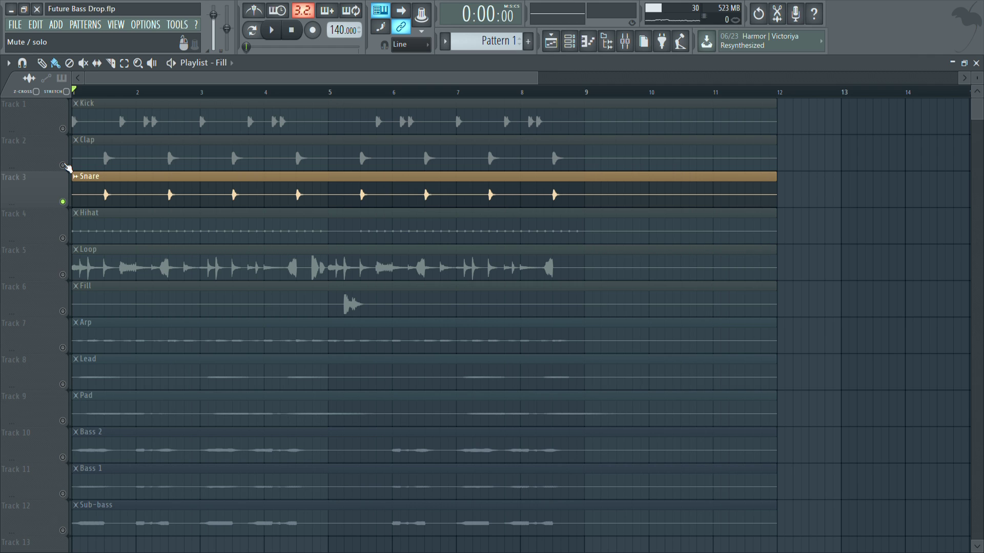
Play back the Clap and Snare tracks together, and once more with the Kick track added.
{"action": "left_click", "coordinate": [63, 165]}
{"action": "key", "text": "space"}
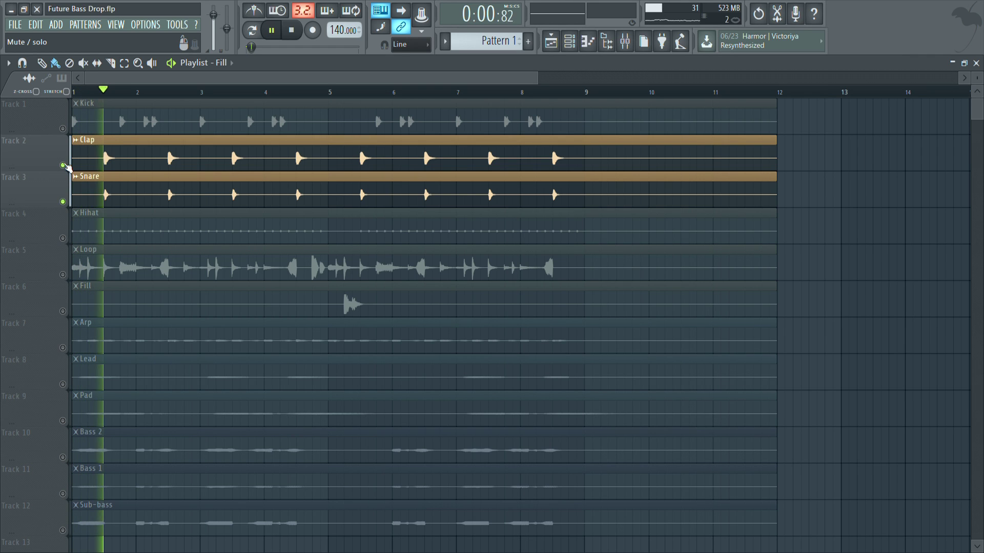
{"action": "key", "text": "space"}
{"action": "left_click", "coordinate": [63, 128]}
{"action": "key", "text": "space"}
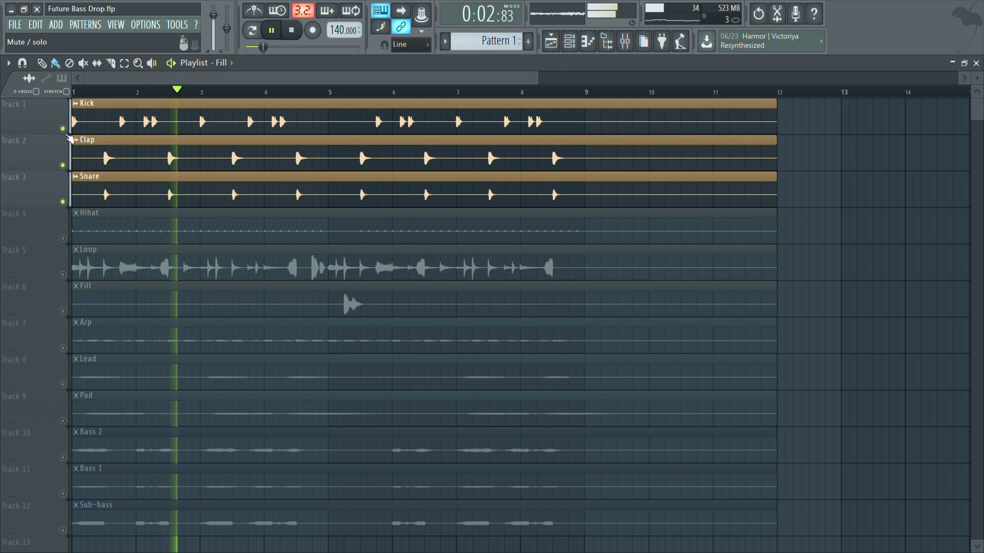
Mute the Kick, Clap and Snare tracks and play back the Hihat, Loop and Fill tracks together.
{"action": "left_click_drag", "start_coordinate": [62, 129], "coordinate": [68, 240]}
{"action": "left_click", "coordinate": [64, 275]}
{"action": "left_click", "coordinate": [64, 275]}
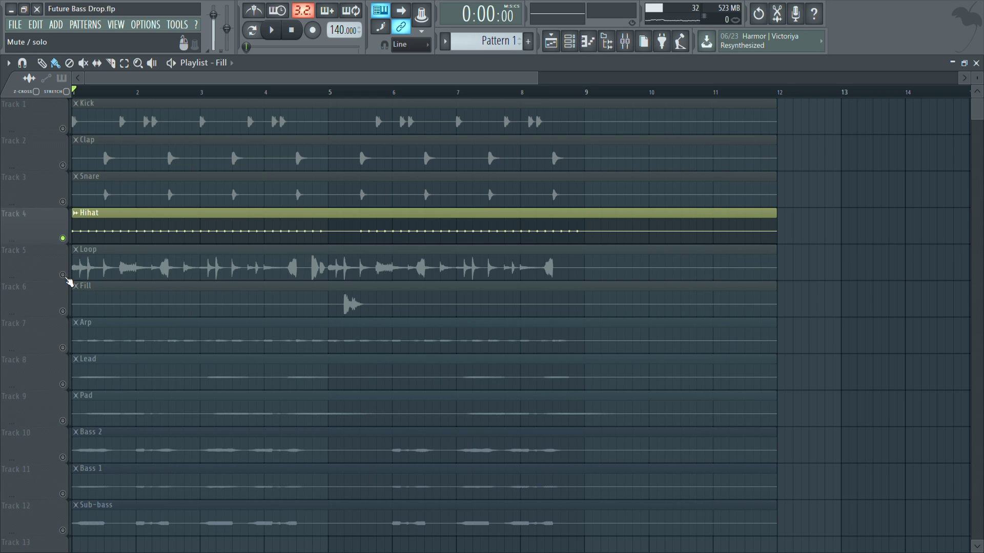
{"action": "left_click", "coordinate": [65, 276]}
{"action": "left_click", "coordinate": [64, 310]}
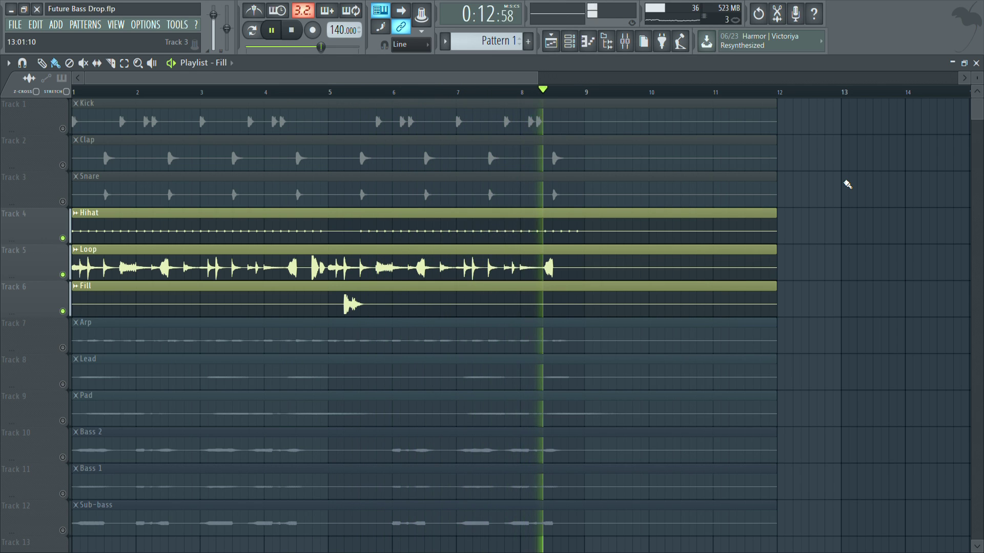
{"action": "key", "text": "space"}
Play back the Hihat track on its own, followed by the Loop track on its own.
{"action": "left_click", "coordinate": [321, 248]}
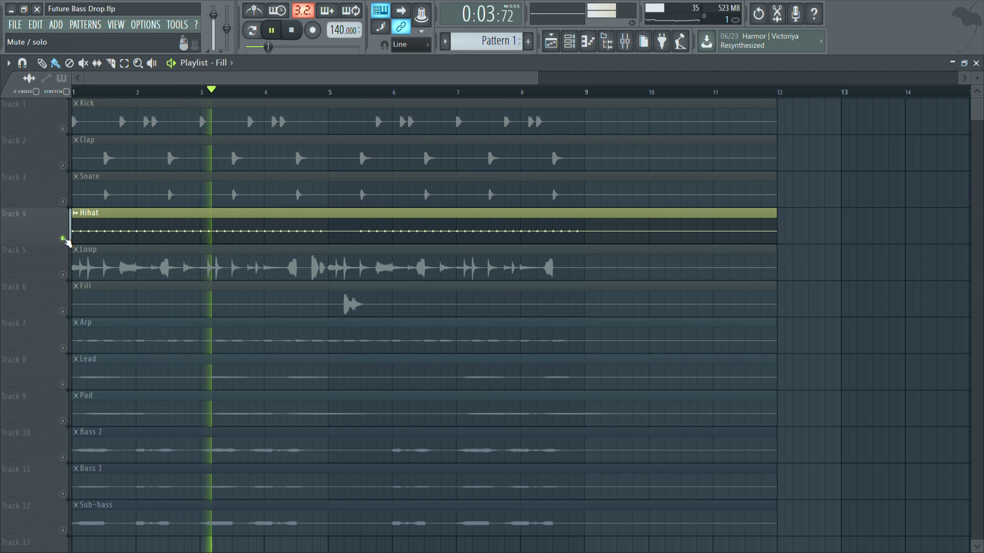
{"action": "key", "text": "space"}
{"action": "left_click", "coordinate": [65, 276]}
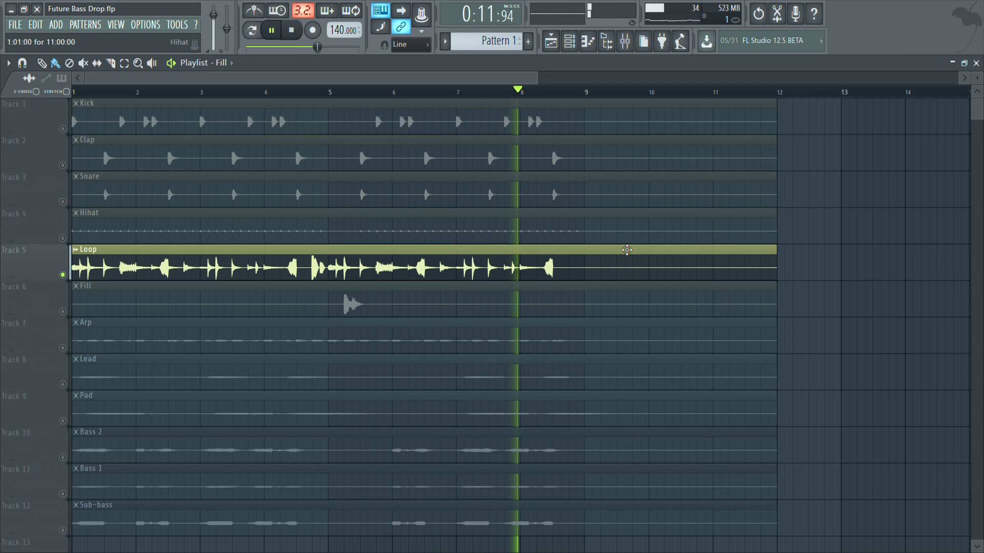
{"action": "key", "text": "space"}
Play back the Fill track on its own, followed by all six drum tracks from Kick to Fill together.
{"action": "left_click", "coordinate": [62, 276]}
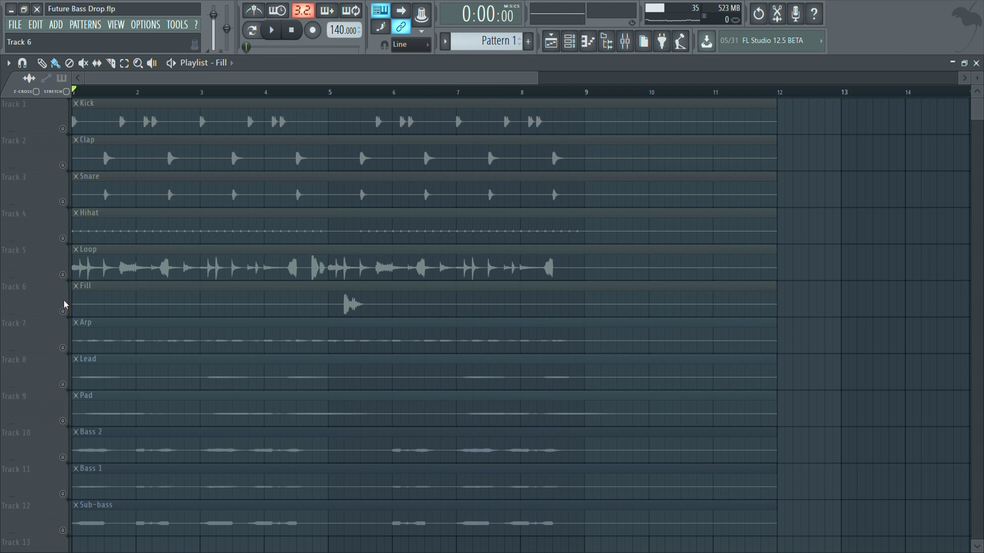
{"action": "left_click", "coordinate": [63, 309]}
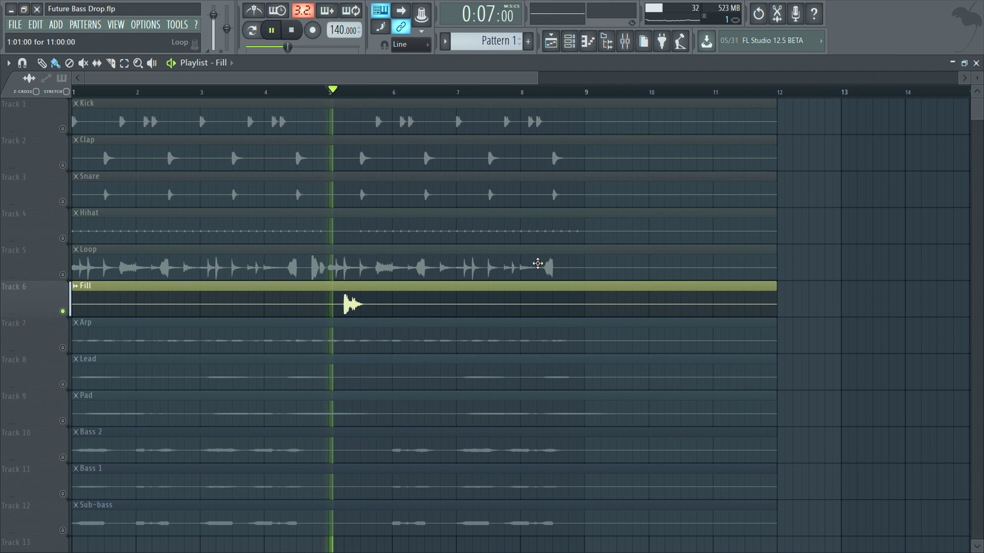
{"action": "left_click_drag", "start_coordinate": [64, 131], "coordinate": [67, 272]}
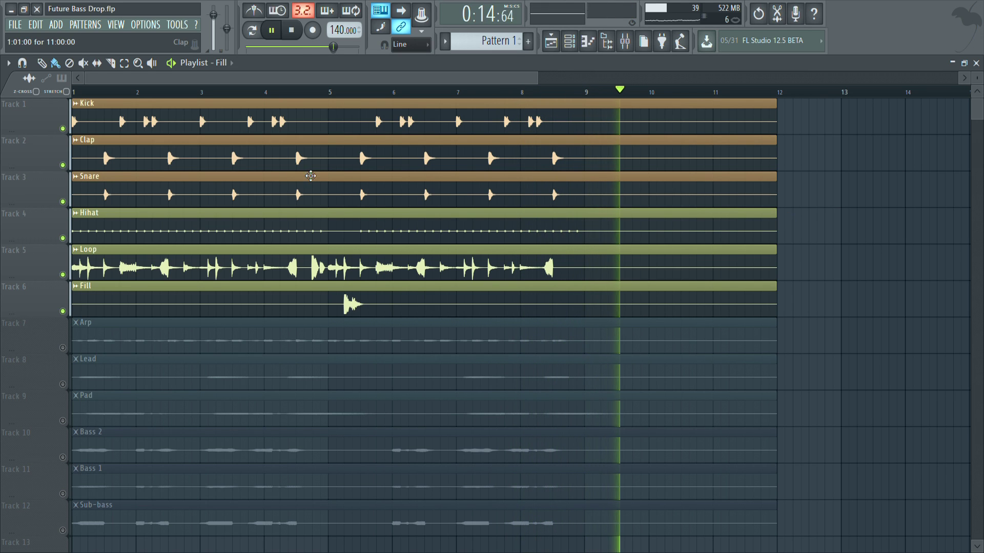
Mute all six drum tracks from Kick to Fill and unmute the Arp track.
{"action": "left_click", "coordinate": [62, 129]}
{"action": "left_click", "coordinate": [63, 165]}
{"action": "left_click", "coordinate": [62, 202]}
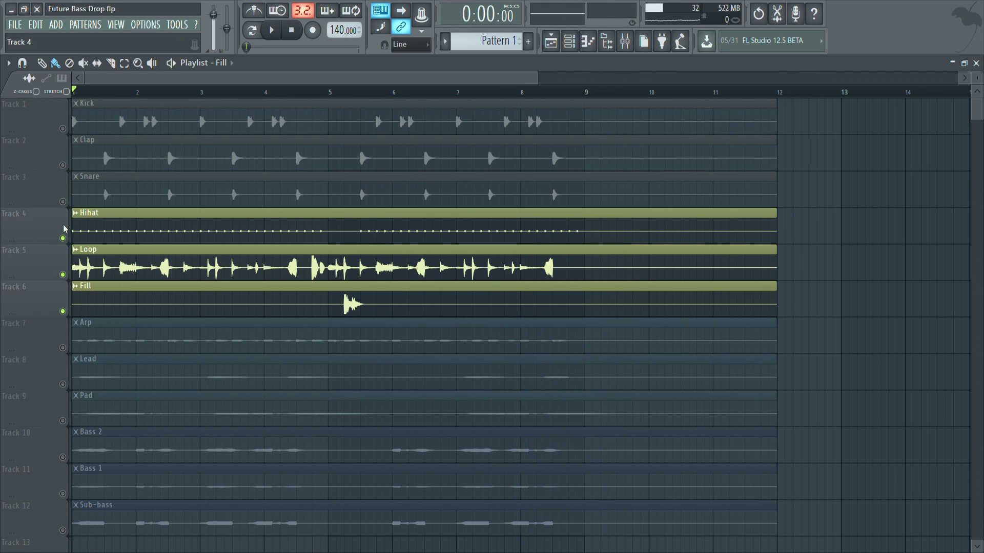
{"action": "left_click", "coordinate": [62, 239]}
{"action": "left_click", "coordinate": [63, 274]}
{"action": "left_click", "coordinate": [62, 311]}
{"action": "scroll", "coordinate": [69, 275], "scroll_direction": "down", "scroll_amount": 2}
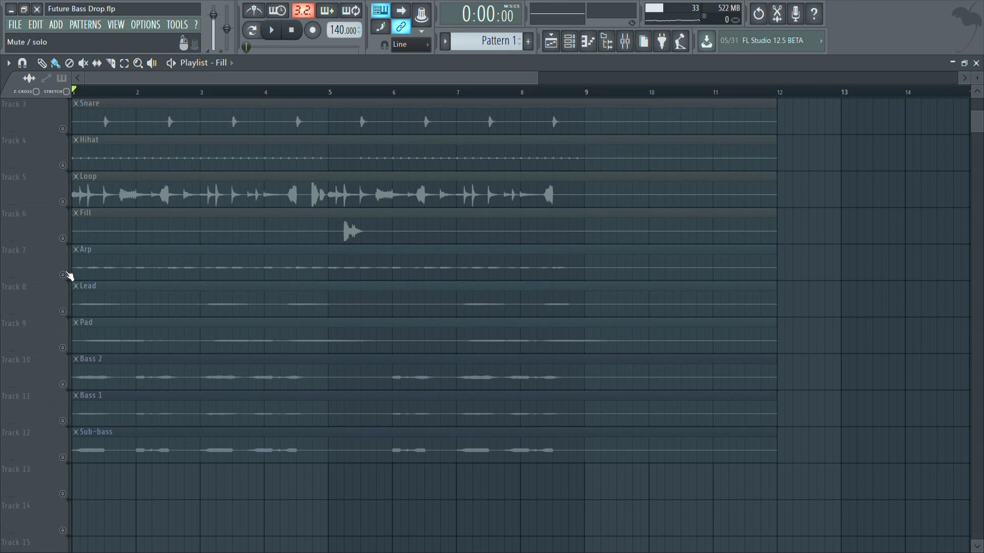
{"action": "left_click", "coordinate": [63, 274]}
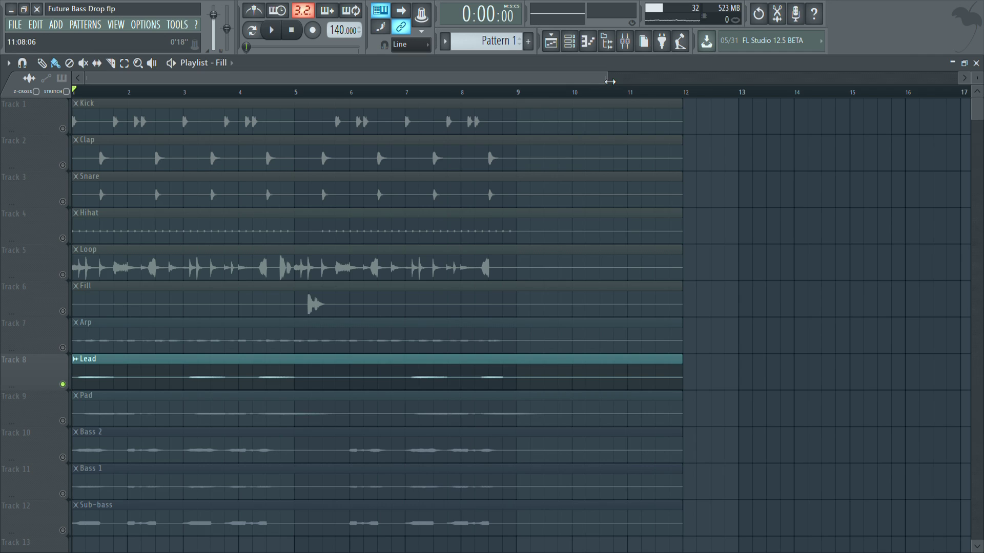
Play back the Lead track on its own.
{"action": "left_click_drag", "start_coordinate": [609, 81], "coordinate": [467, 81]}
{"action": "key", "text": "space"}
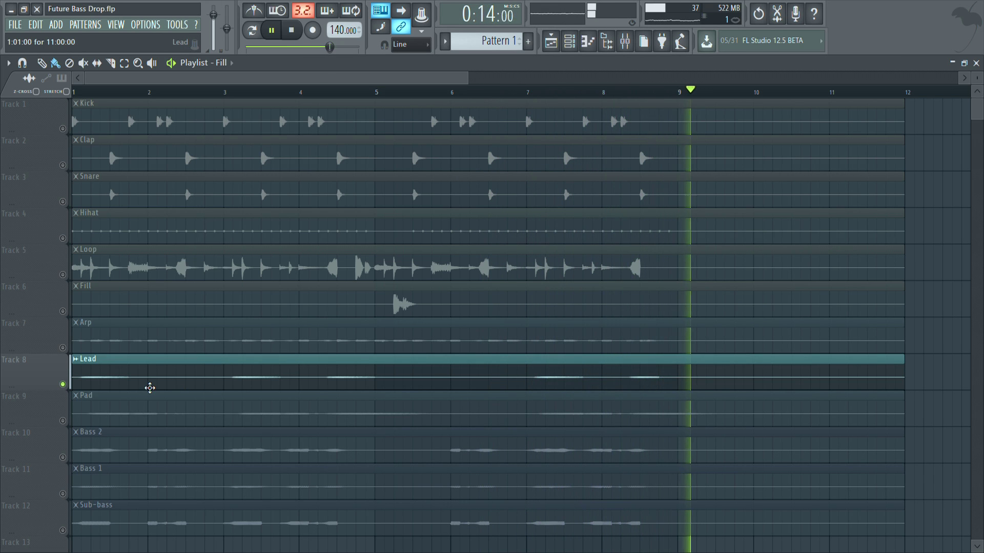
{"action": "key", "text": "space"}
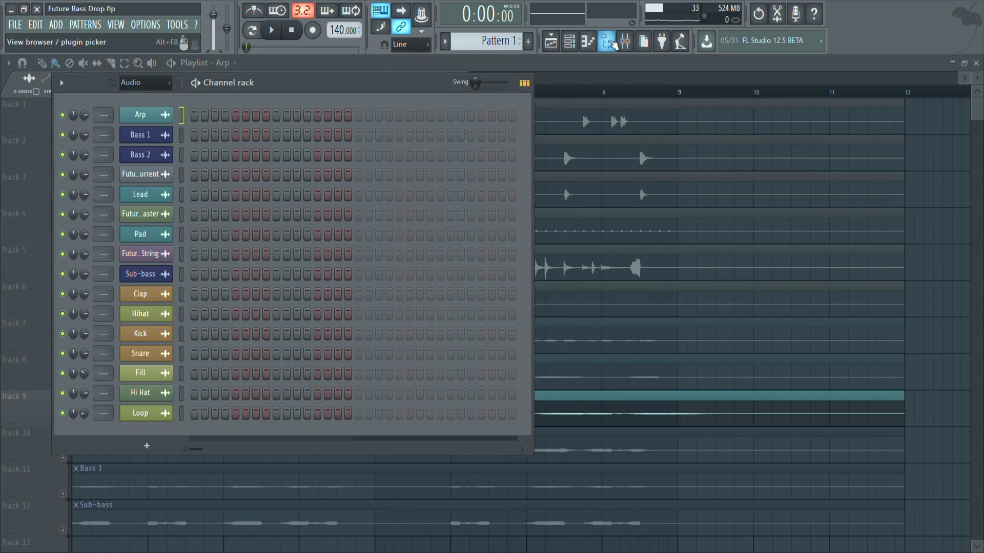
Load the sample Kick 011 - Fridge - TRI from the Tri Samples kicks folder into a new channel above Arp.
{"action": "left_click", "coordinate": [613, 45]}
{"action": "left_click", "coordinate": [80, 190]}
{"action": "left_click", "coordinate": [81, 189]}
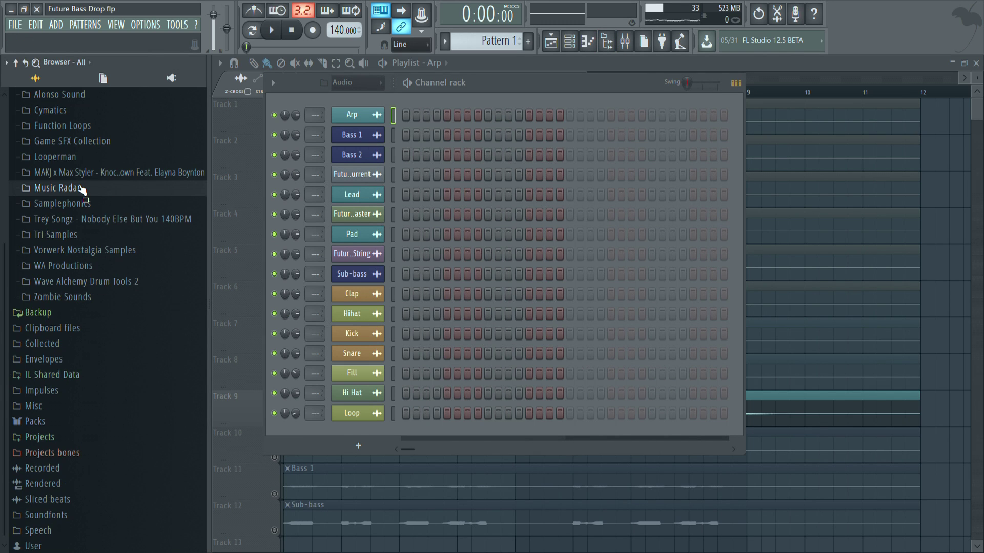
{"action": "left_click", "coordinate": [56, 234]}
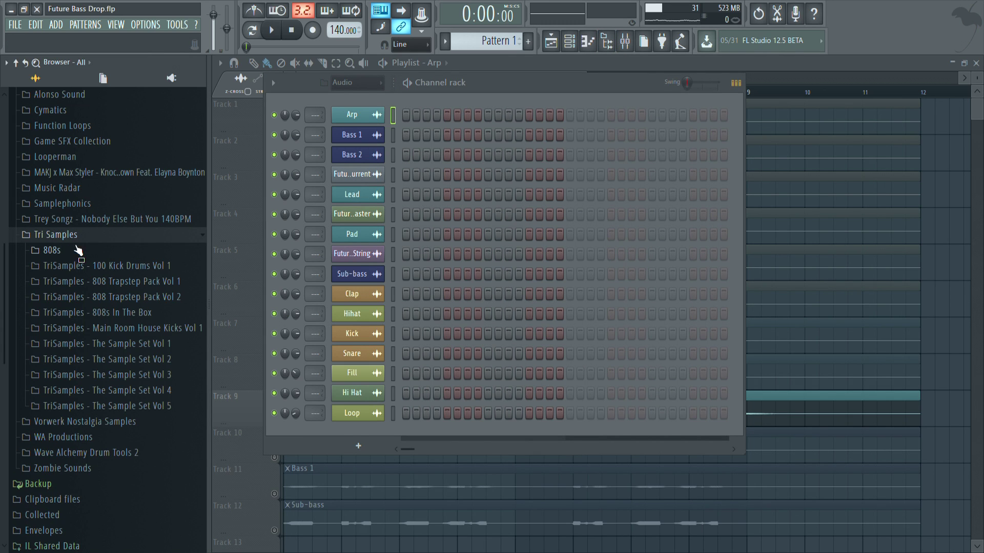
{"action": "left_click", "coordinate": [129, 348]}
{"action": "left_click", "coordinate": [105, 376]}
{"action": "left_click", "coordinate": [101, 272]}
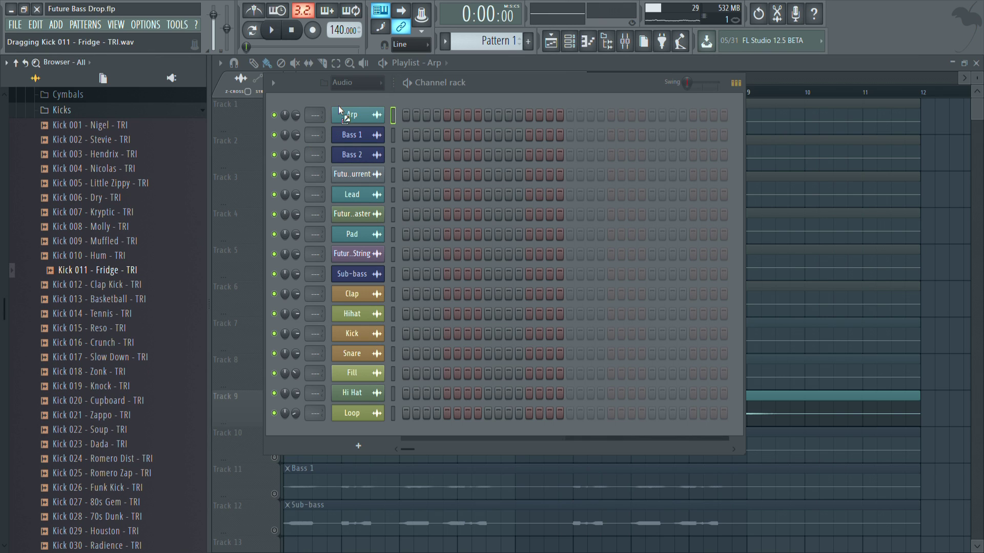
{"action": "left_click_drag", "start_coordinate": [340, 102], "coordinate": [341, 108]}
Open the Kick 011 channel's settings and display its volume envelope.
{"action": "left_click", "coordinate": [353, 115]}
{"action": "left_click", "coordinate": [342, 223]}
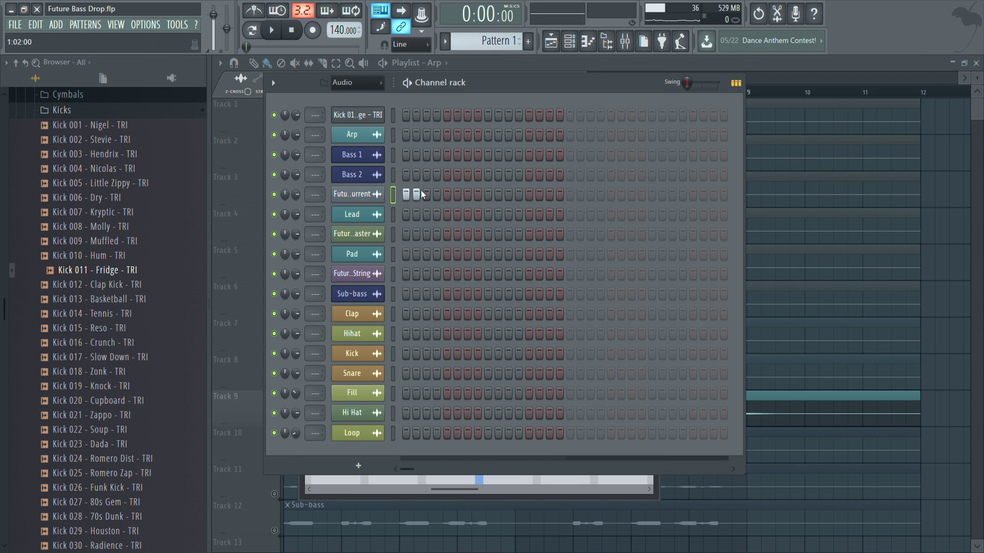
{"action": "left_click", "coordinate": [359, 115]}
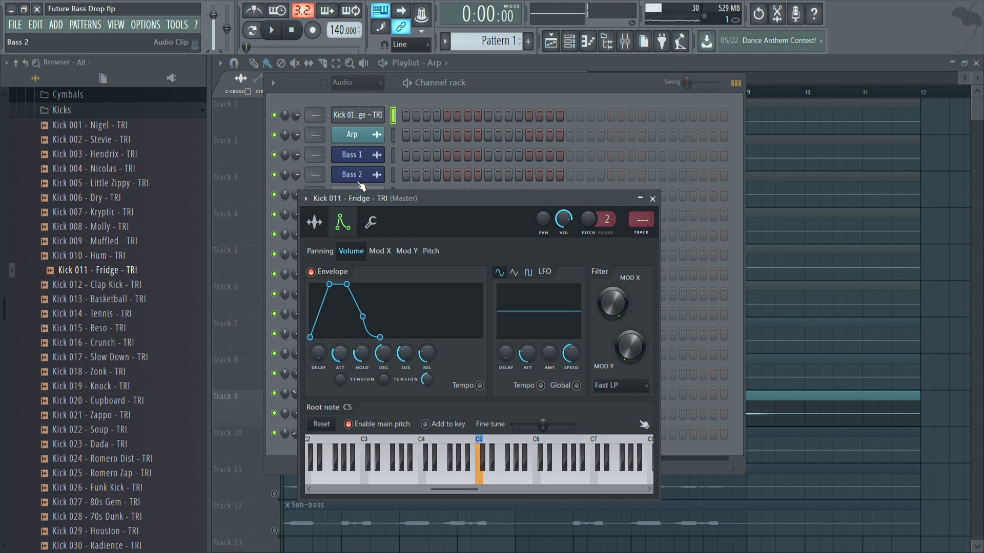
Delete the Kick 011 channel and return to the playlist with the sample browser hidden.
{"action": "left_click", "coordinate": [368, 116]}
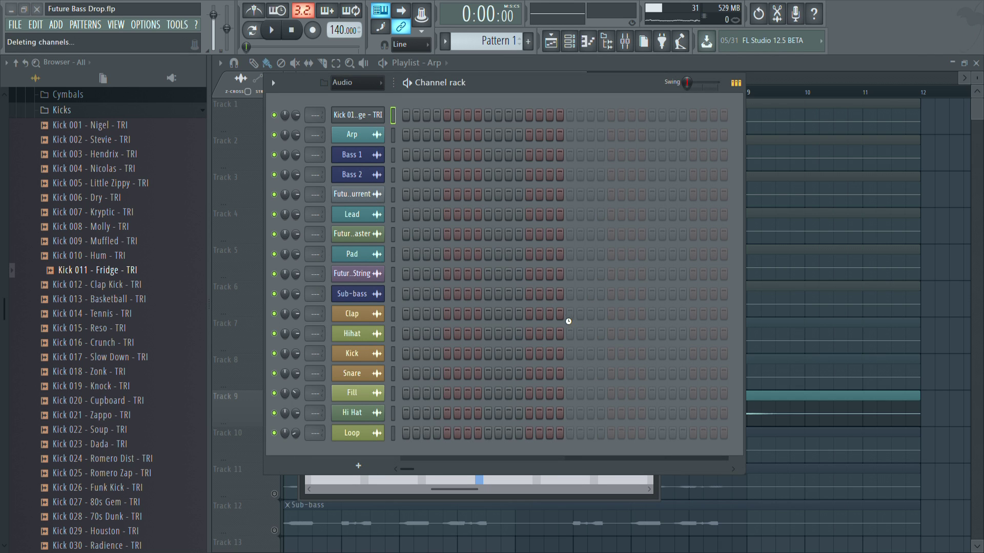
{"action": "left_click", "coordinate": [934, 256]}
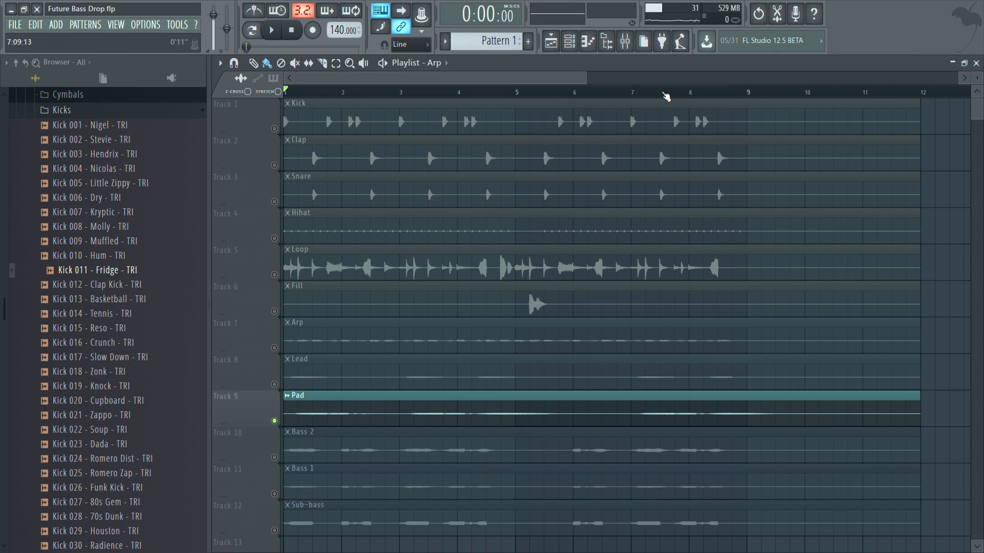
{"action": "left_click", "coordinate": [616, 47]}
Play back the Pad track on its own.
{"action": "key", "text": "space"}
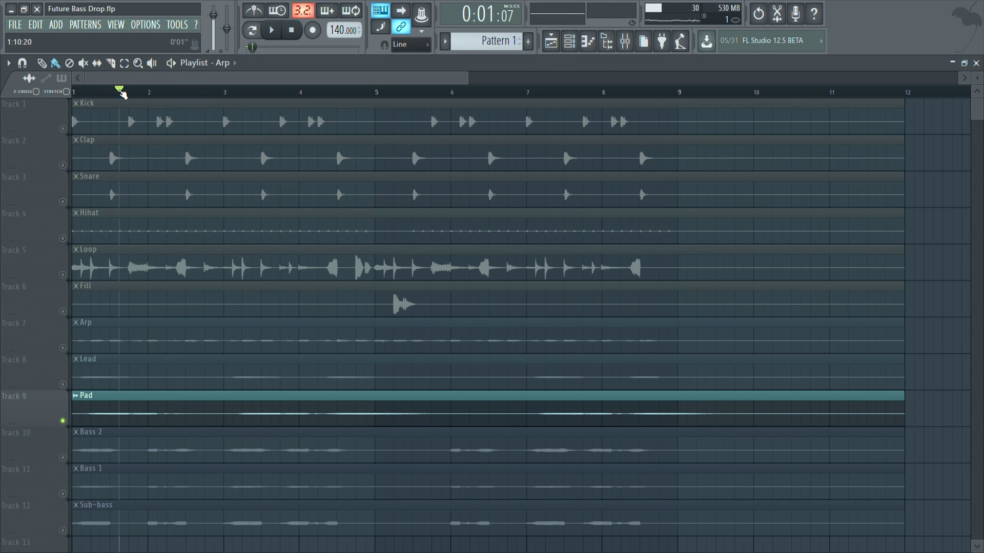
{"action": "key", "text": "space"}
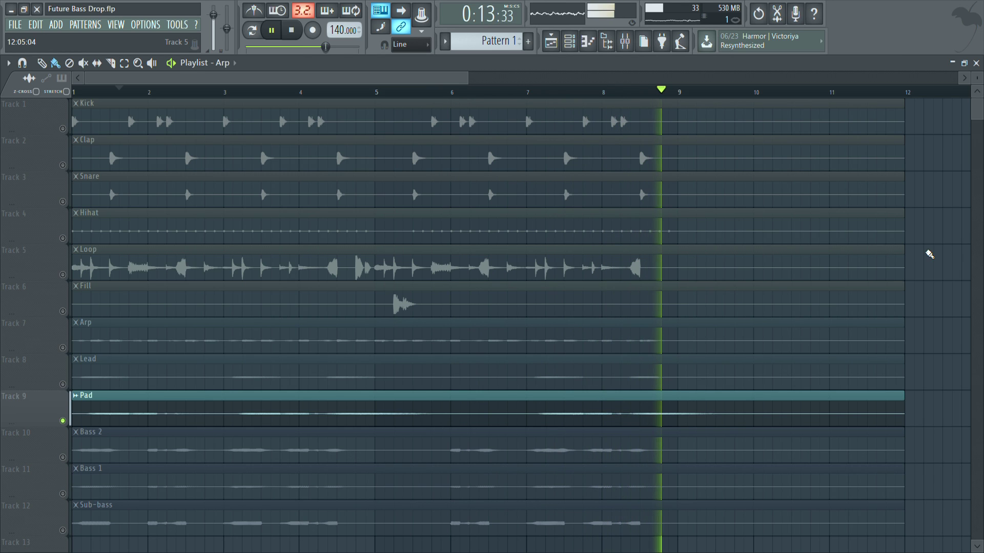
{"action": "key", "text": "space"}
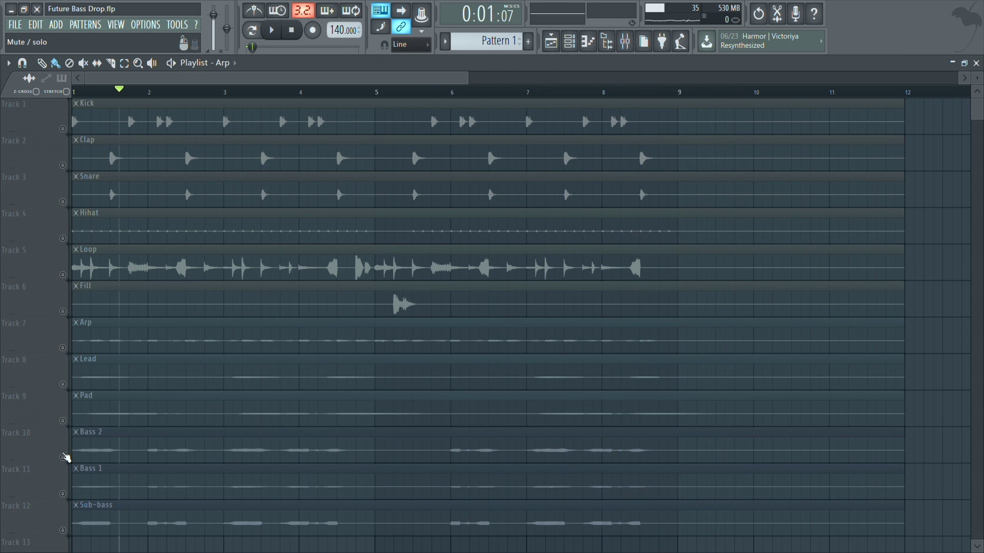
Leave only the Lead and Pad tracks unmuted.
{"action": "left_click", "coordinate": [64, 457]}
{"action": "left_click", "coordinate": [64, 458]}
{"action": "left_click", "coordinate": [63, 384]}
{"action": "left_click", "coordinate": [63, 421]}
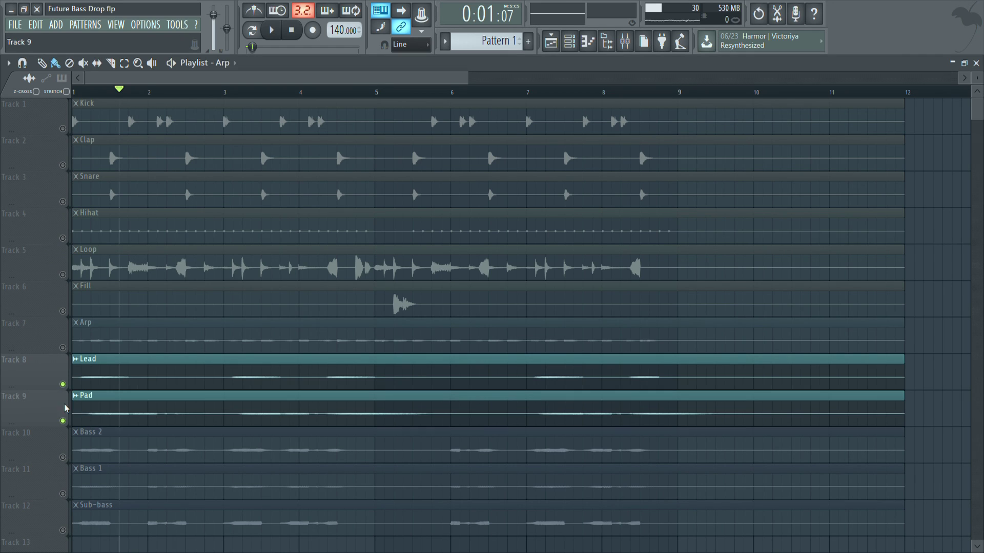
Unmute the Arp track and play it together with the Lead and Pad tracks.
{"action": "left_click", "coordinate": [63, 347]}
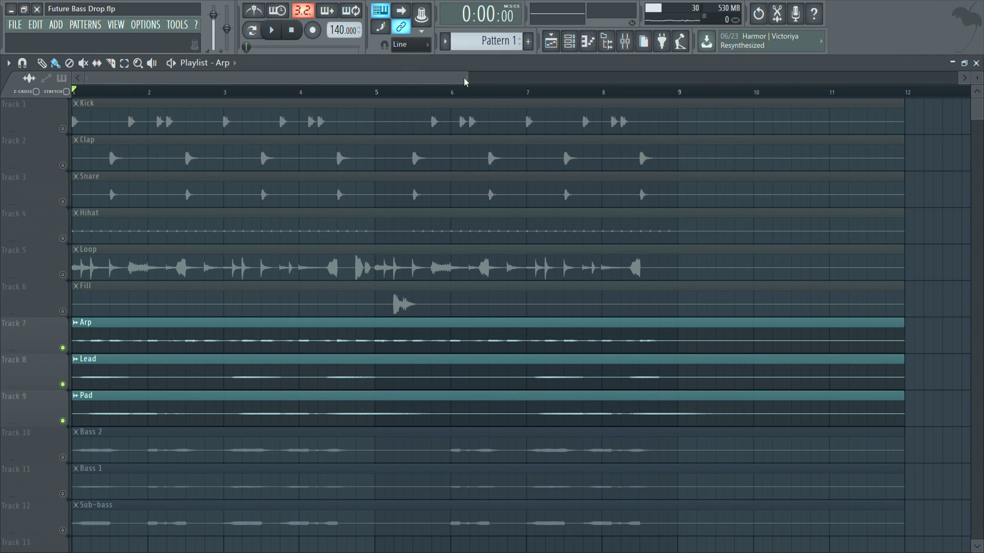
{"action": "left_click_drag", "start_coordinate": [465, 81], "coordinate": [588, 77]}
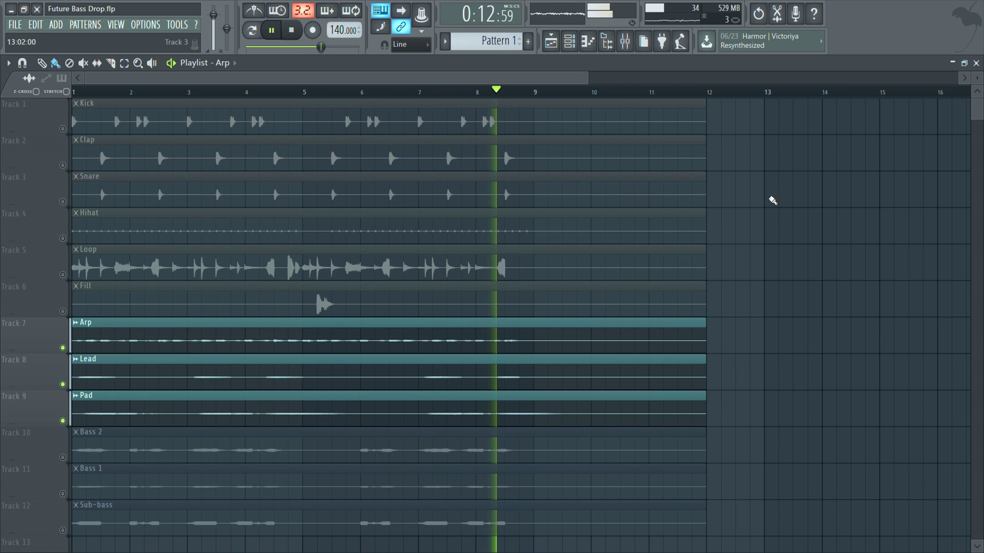
{"action": "key", "text": "space"}
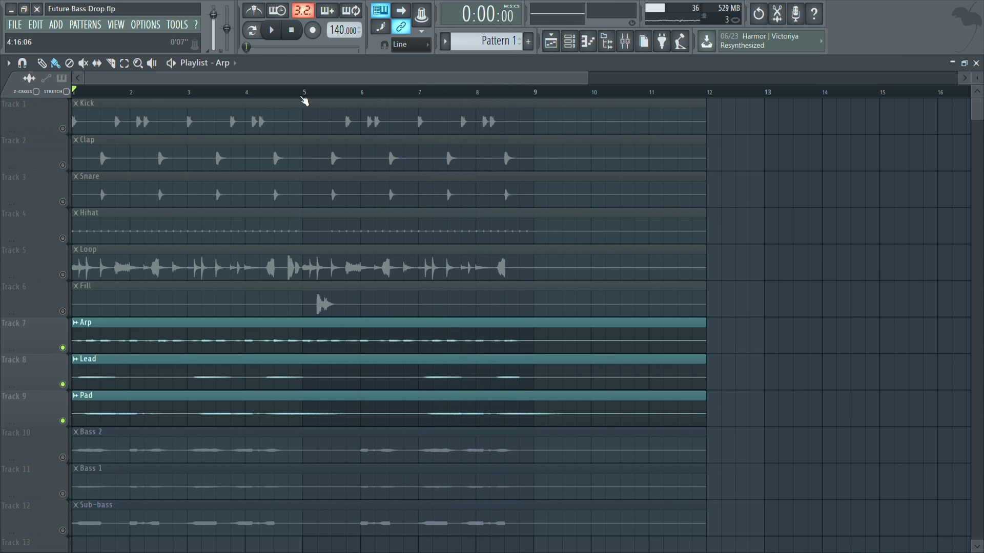
Select bars 5 to 7 on the playlist timeline.
{"action": "left_click_drag", "start_coordinate": [318, 92], "coordinate": [416, 99]}
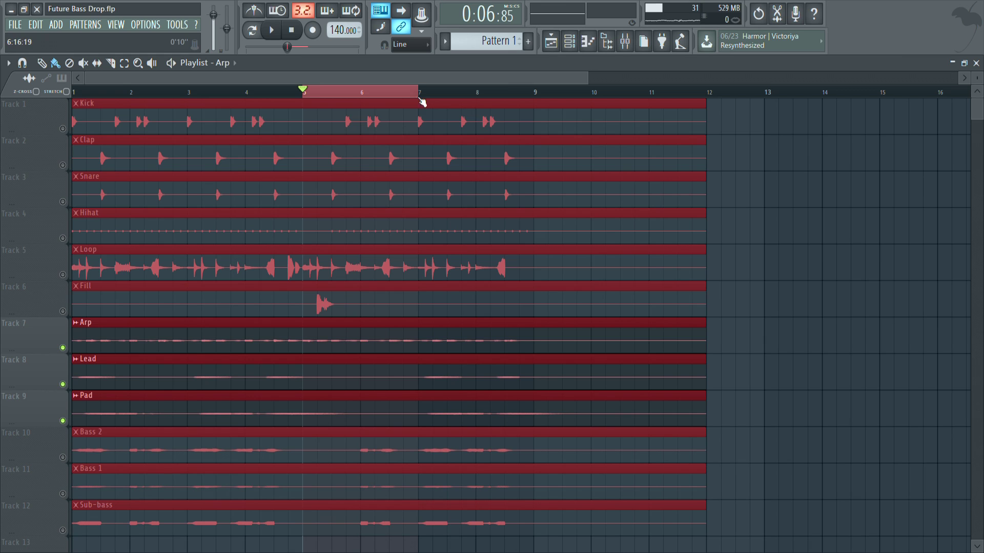
{"action": "right_click", "coordinate": [853, 251]}
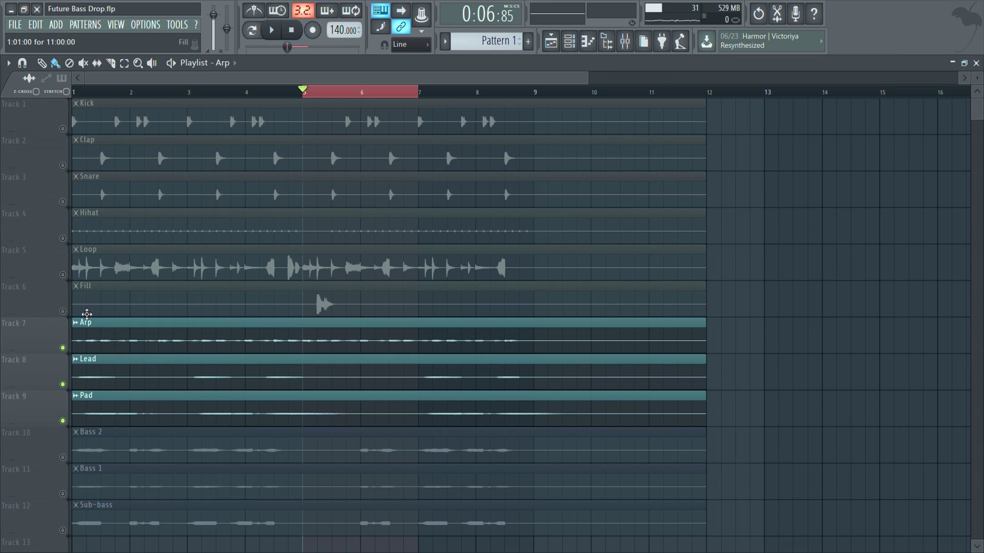
Unmute the Loop, Fill, Hihat, Snare, Clap and Kick tracks and play them with the Arp, Lead and Pad.
{"action": "left_click", "coordinate": [63, 275]}
{"action": "left_click", "coordinate": [62, 311]}
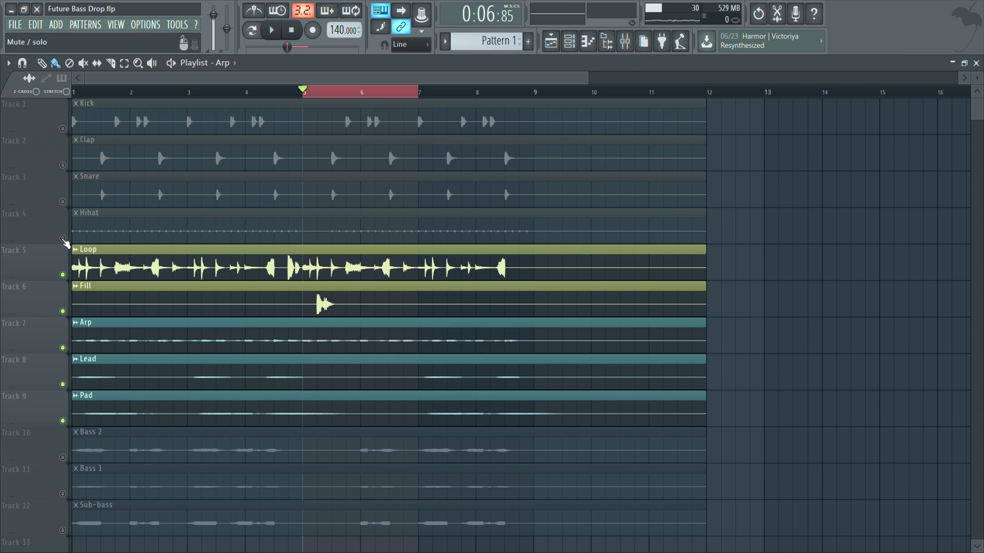
{"action": "left_click_drag", "start_coordinate": [62, 238], "coordinate": [63, 128]}
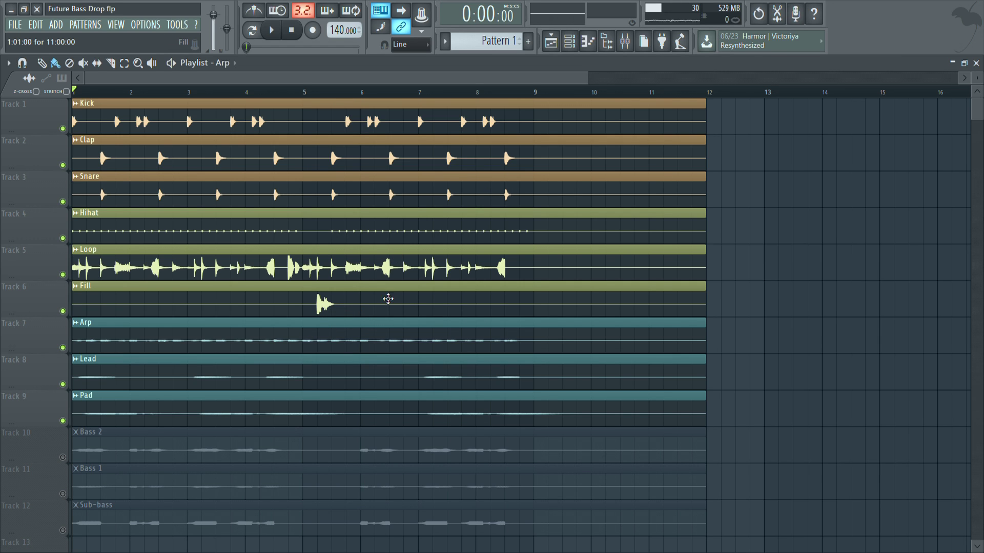
{"action": "key", "text": "space"}
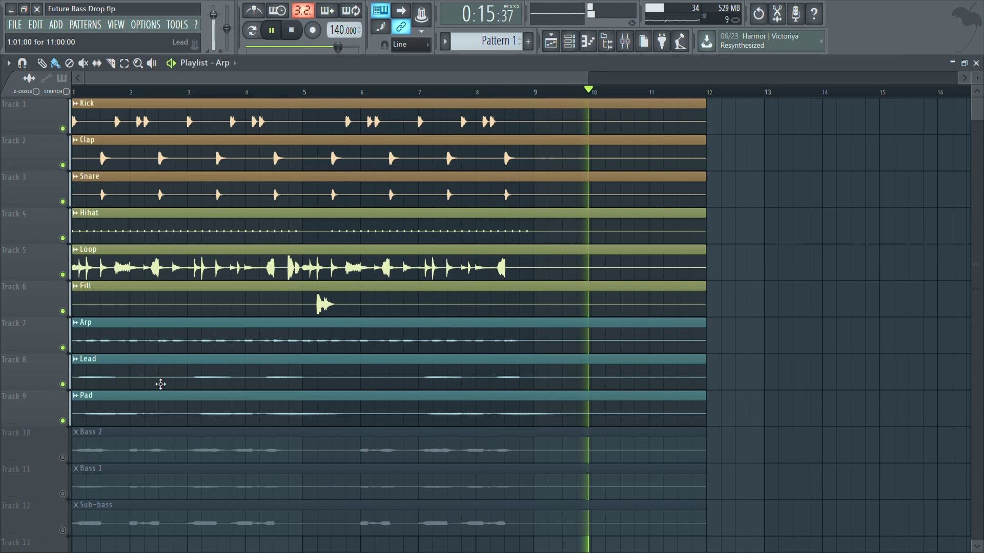
Solo the Bass 2 track for playback, and switch to playing only the Bass 1 track.
{"action": "right_click", "coordinate": [62, 455]}
{"action": "scroll", "coordinate": [71, 403], "scroll_direction": "down", "scroll_amount": 3}
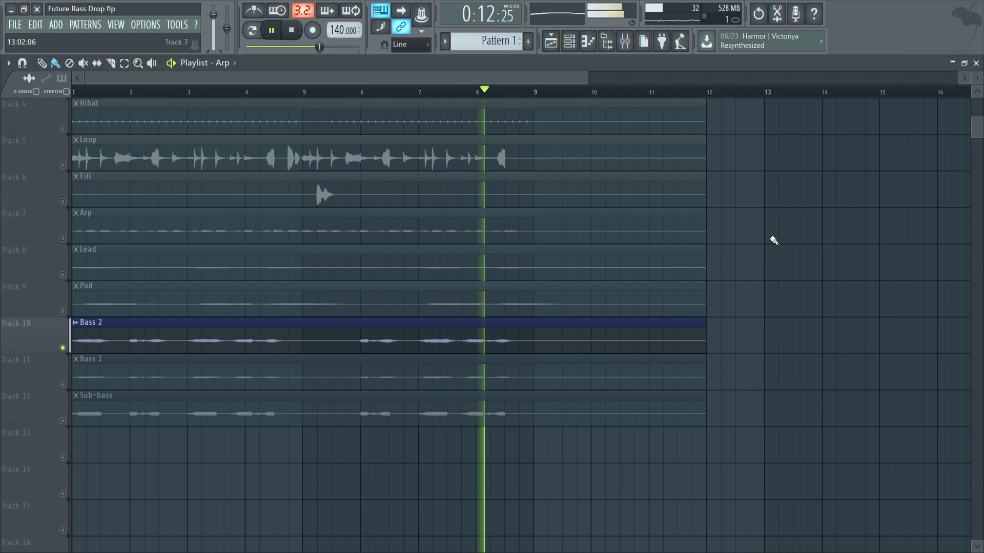
{"action": "left_click", "coordinate": [63, 385]}
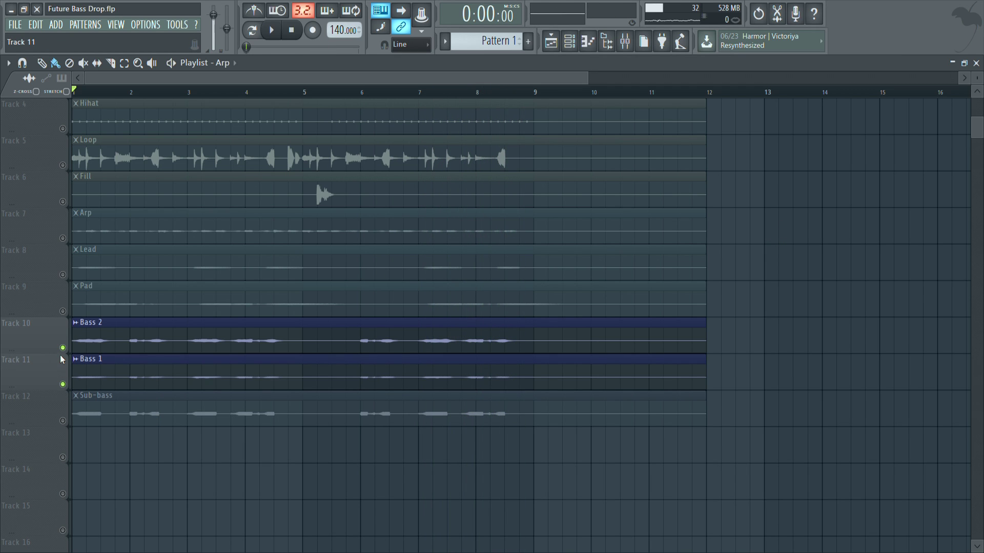
{"action": "left_click", "coordinate": [63, 348]}
{"action": "key", "text": "space"}
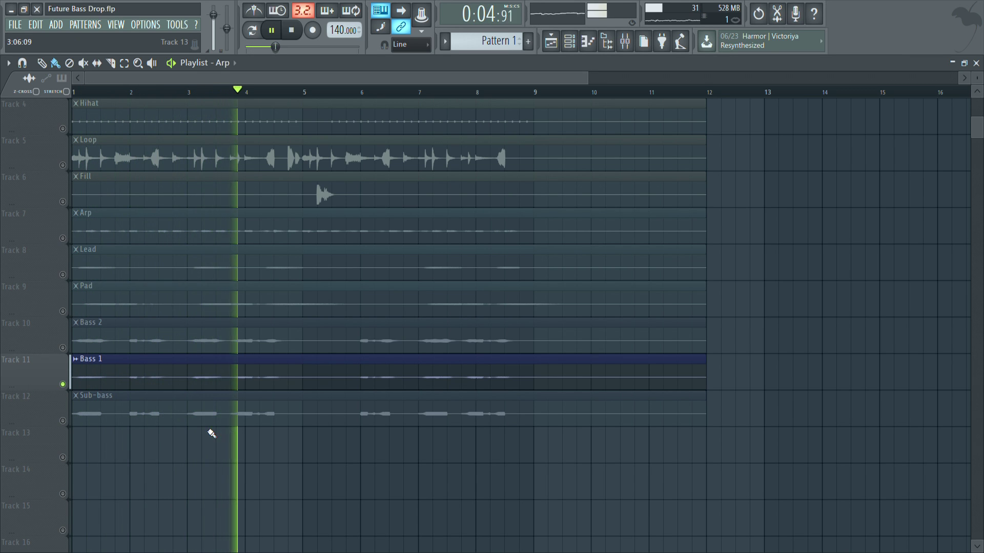
Play the Sub-bass track on its own, and unmute Bass 2 and Bass 1 alongside it.
{"action": "key", "text": "space"}
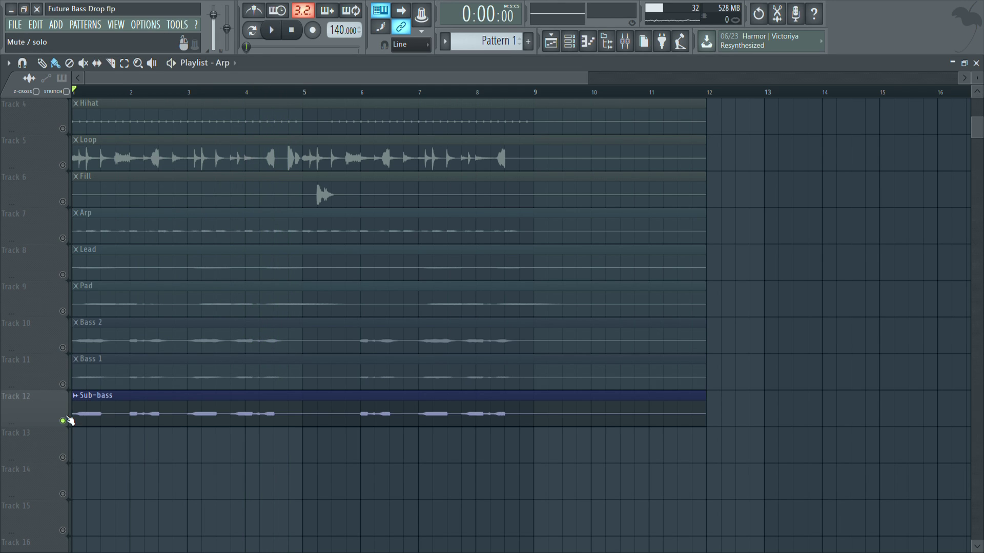
{"action": "key", "text": "space"}
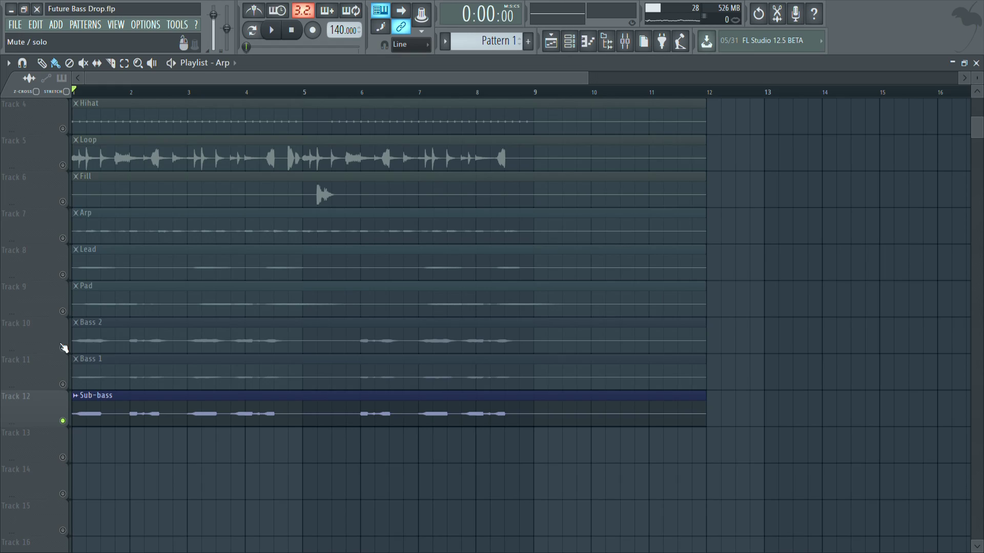
{"action": "left_click_drag", "start_coordinate": [63, 348], "coordinate": [69, 393]}
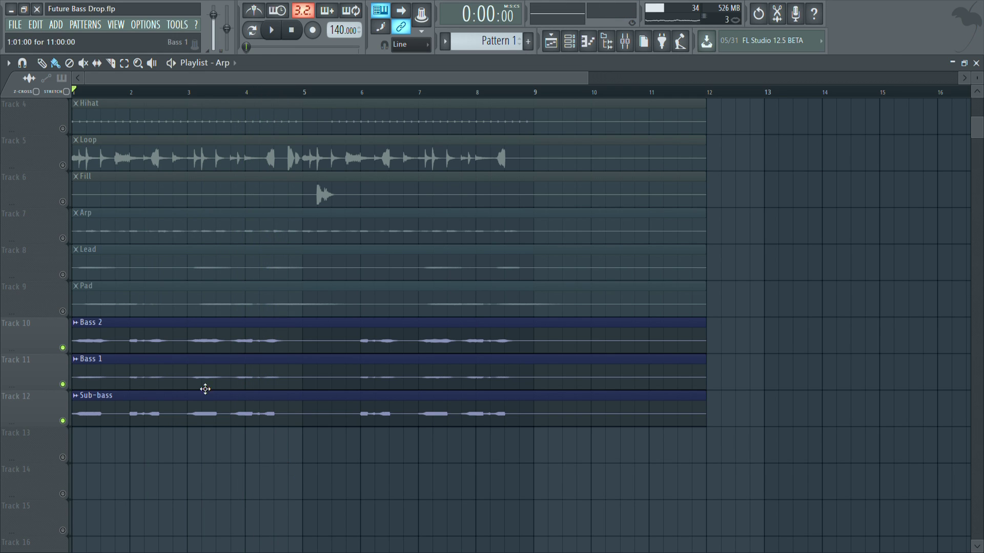
Unmute the Arp, Lead and Pad tracks and play them together with the three bass tracks.
{"action": "left_click", "coordinate": [63, 238]}
{"action": "left_click", "coordinate": [63, 274]}
{"action": "left_click", "coordinate": [62, 311]}
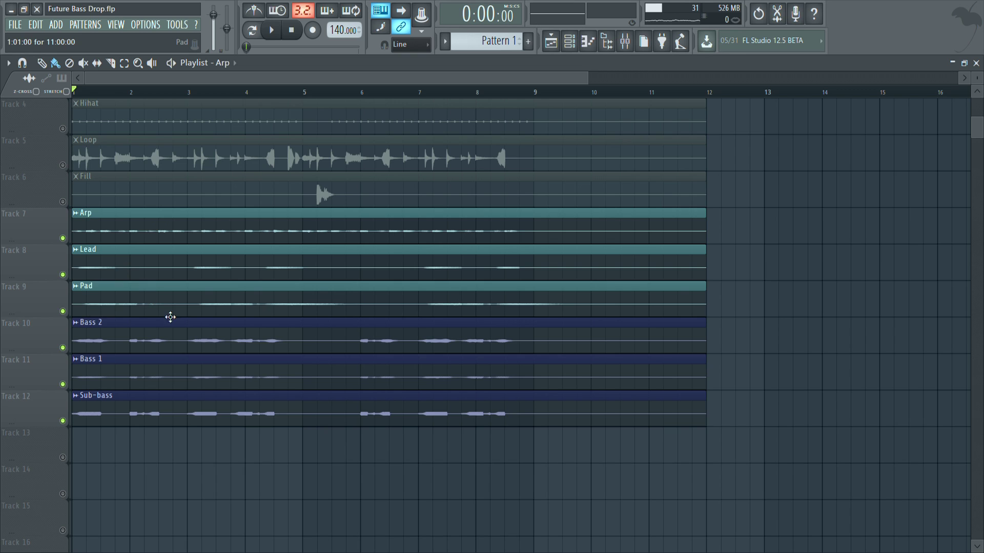
{"action": "scroll", "coordinate": [170, 317], "scroll_direction": "up", "scroll_amount": 2}
{"action": "key", "text": "space"}
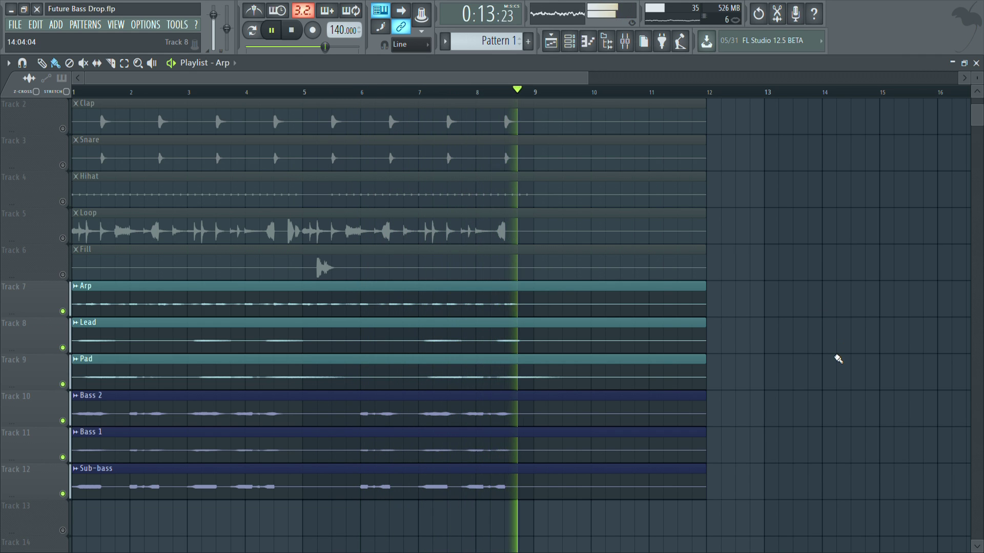
Solo the Arp track and play it back.
{"action": "right_click", "coordinate": [63, 312]}
{"action": "right_click", "coordinate": [64, 312]}
{"action": "scroll", "coordinate": [622, 198], "scroll_direction": "up", "scroll_amount": 1}
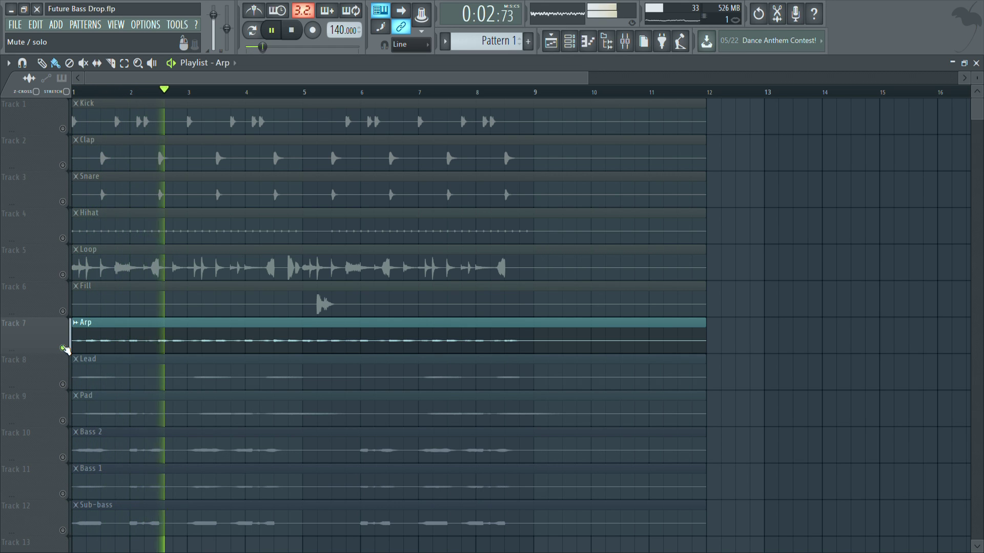
{"action": "key", "text": "space"}
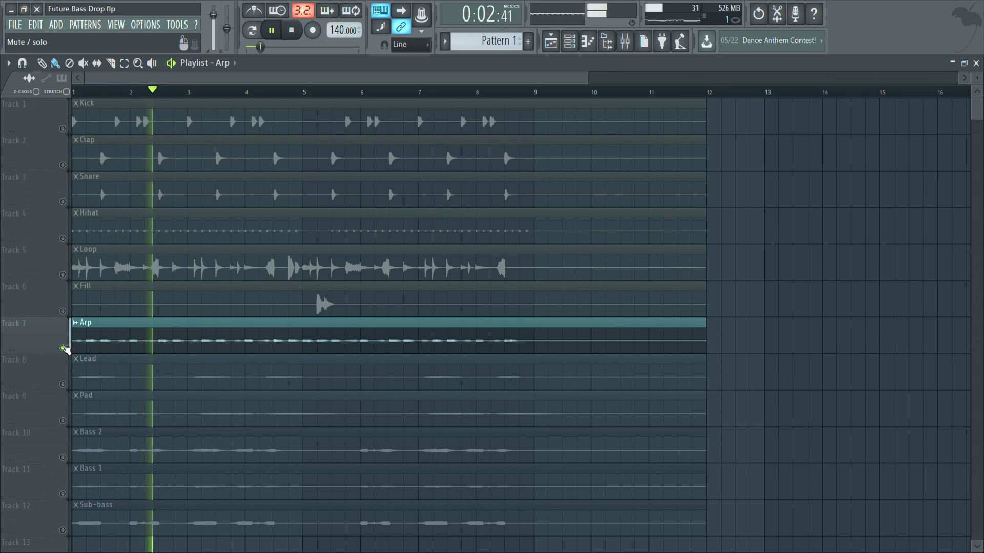
Play the Lead track on its own, and leave only the Pad track unmuted in its place.
{"action": "key", "text": "space"}
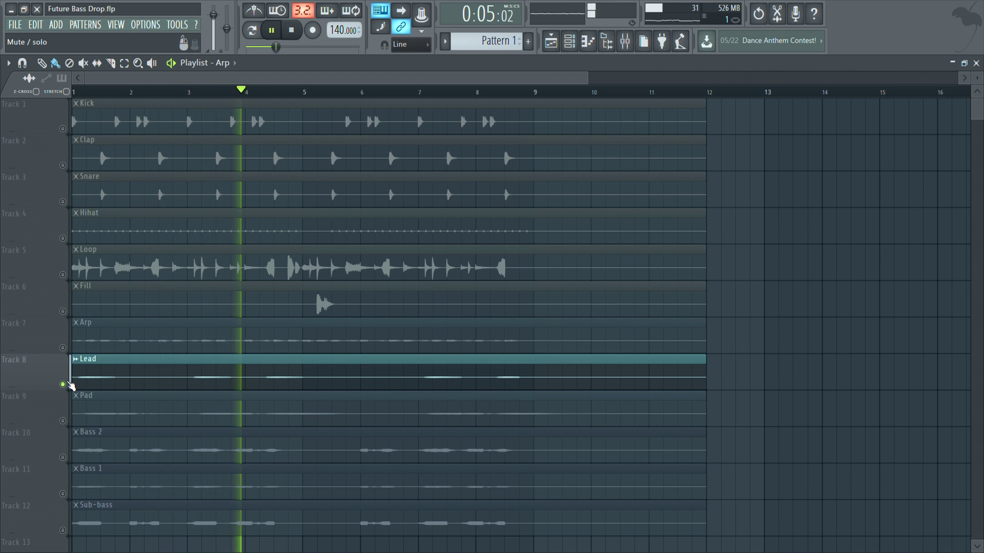
{"action": "key", "text": "space"}
{"action": "left_click", "coordinate": [67, 382]}
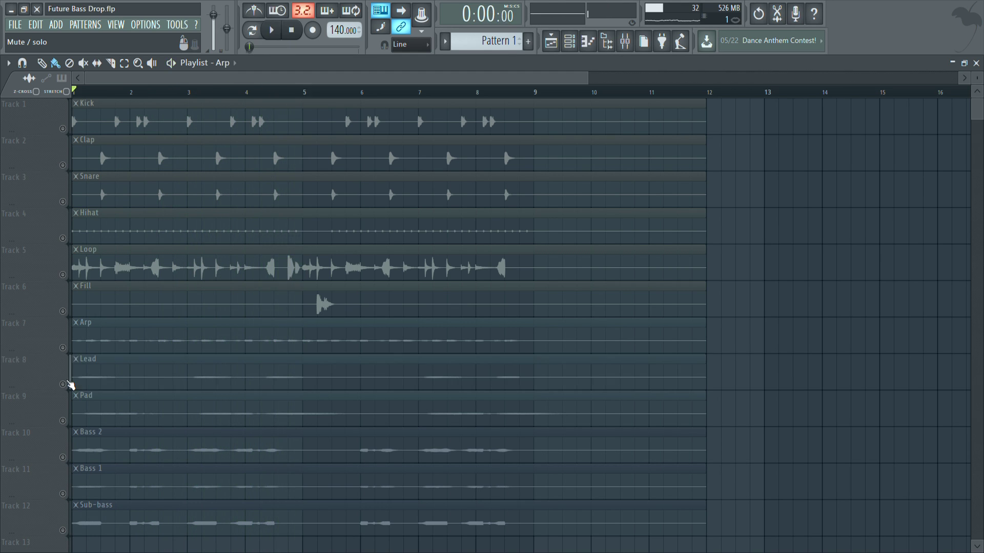
{"action": "left_click", "coordinate": [67, 418]}
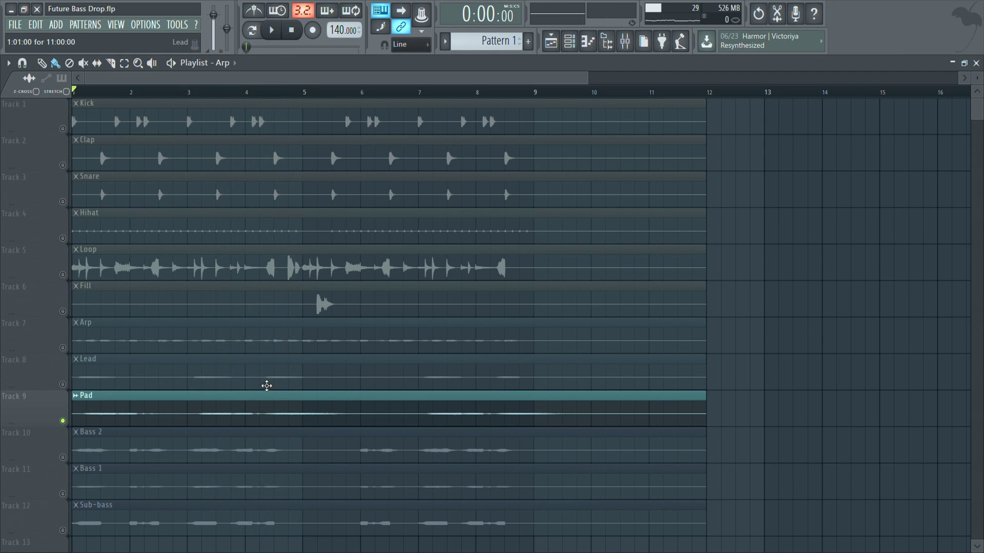
Add the Lead and Arp tracks to the Pad and play the three melodic layers together.
{"action": "left_click", "coordinate": [65, 384]}
{"action": "key", "text": "space"}
{"action": "left_click", "coordinate": [65, 349]}
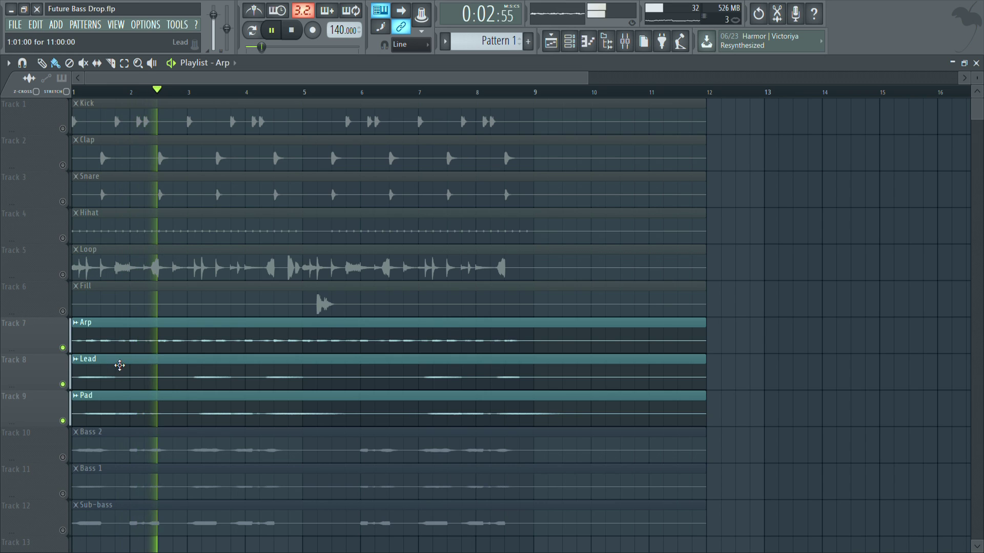
{"action": "key", "text": "space"}
Solo the Bass 2 track for playback and unmute Bass 1 to layer it in.
{"action": "scroll", "coordinate": [92, 375], "scroll_direction": "down", "scroll_amount": 2}
{"action": "right_click", "coordinate": [71, 384]}
{"action": "key", "text": "space"}
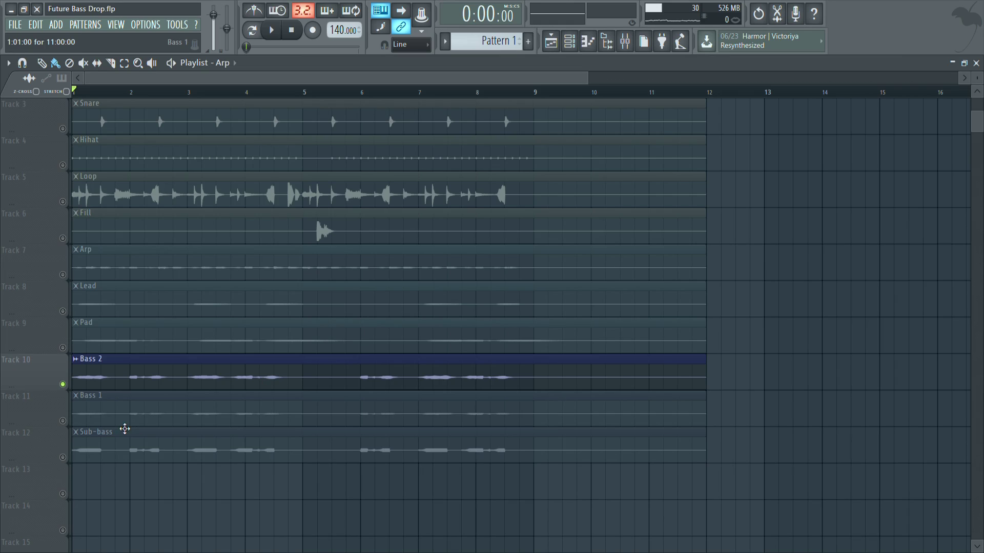
{"action": "left_click", "coordinate": [62, 420]}
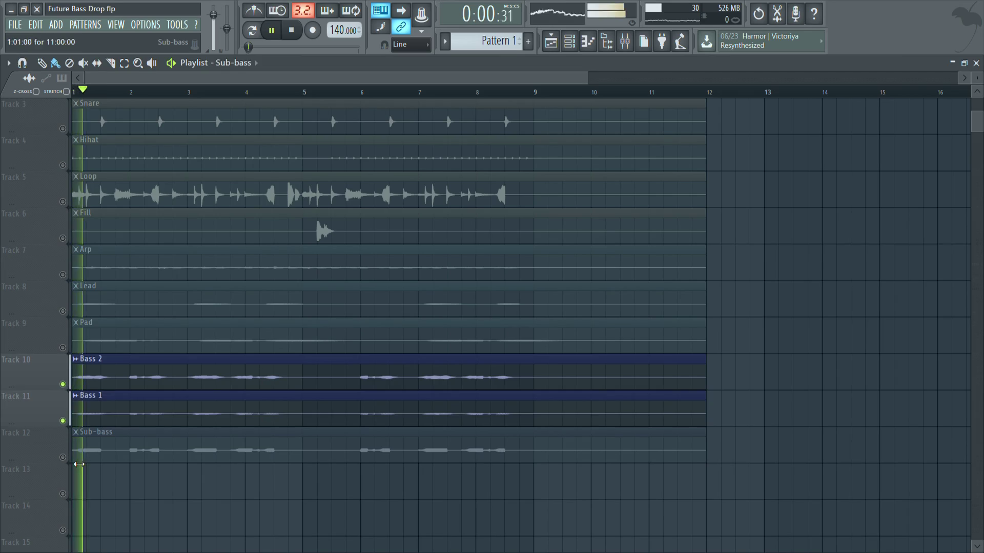
Unmute the Sub-bass track and mute Bass 2 and Bass 1 so only the Sub-bass is active.
{"action": "left_click", "coordinate": [63, 458]}
{"action": "left_click", "coordinate": [62, 384]}
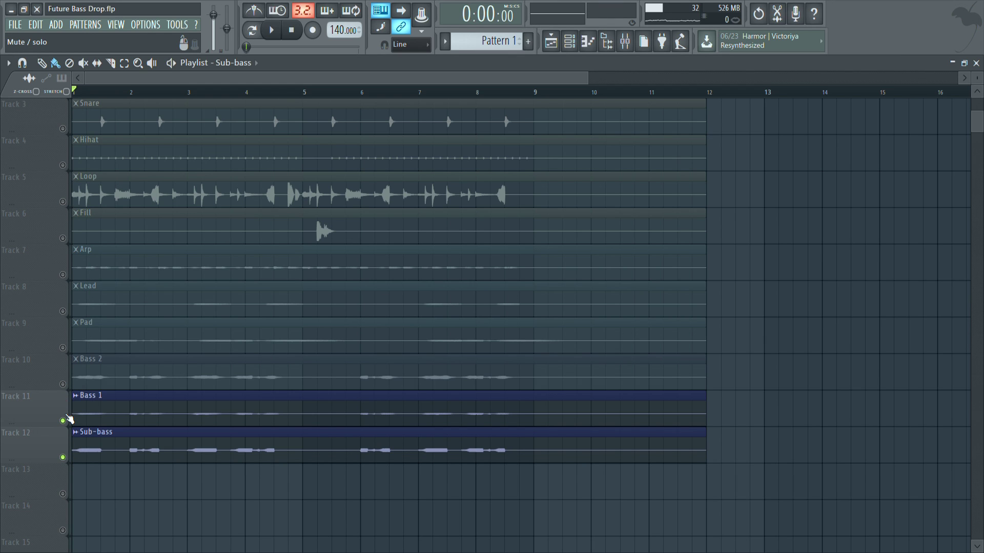
{"action": "left_click", "coordinate": [63, 421]}
Activate all tracks except Bass 1 and Bass 2, and play the mix with only the Sub-bass as low end.
{"action": "right_click", "coordinate": [64, 420]}
{"action": "right_click", "coordinate": [64, 420]}
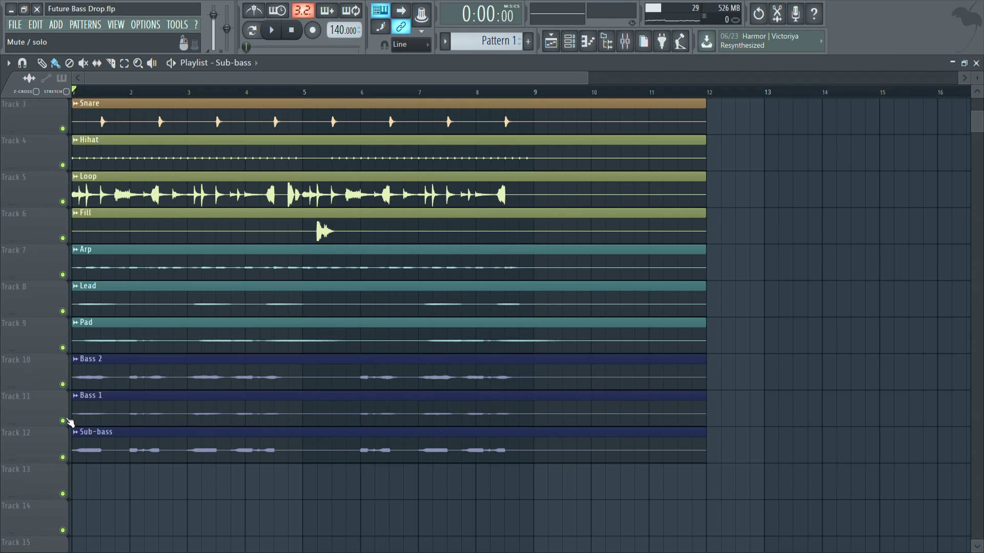
{"action": "left_click", "coordinate": [64, 421]}
{"action": "left_click", "coordinate": [64, 384]}
{"action": "scroll", "coordinate": [857, 270], "scroll_direction": "up", "scroll_amount": 2}
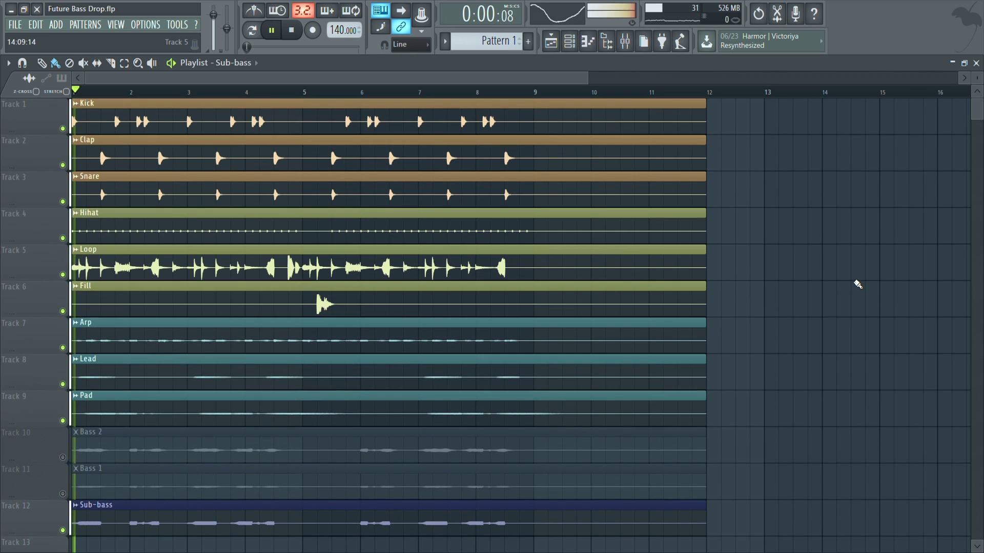
{"action": "key", "text": "space"}
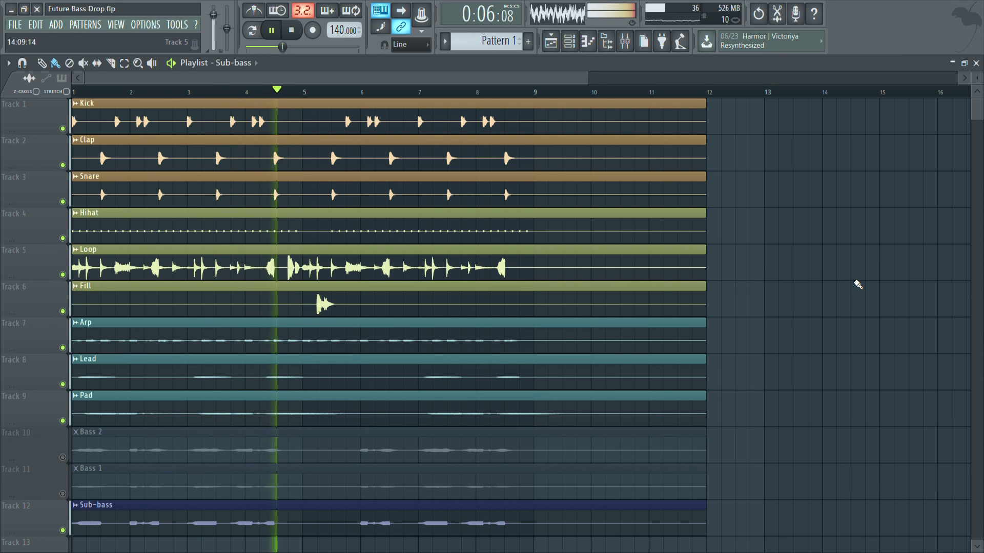
Unmute Bass 2 and Bass 1 and play the full mix with every track active.
{"action": "left_click_drag", "start_coordinate": [64, 458], "coordinate": [72, 496]}
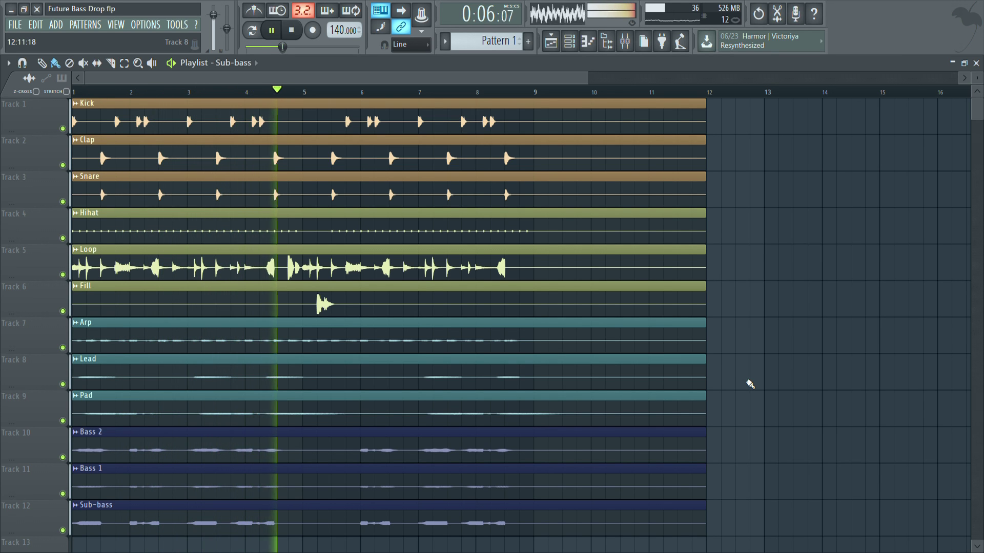
{"action": "key", "text": "space"}
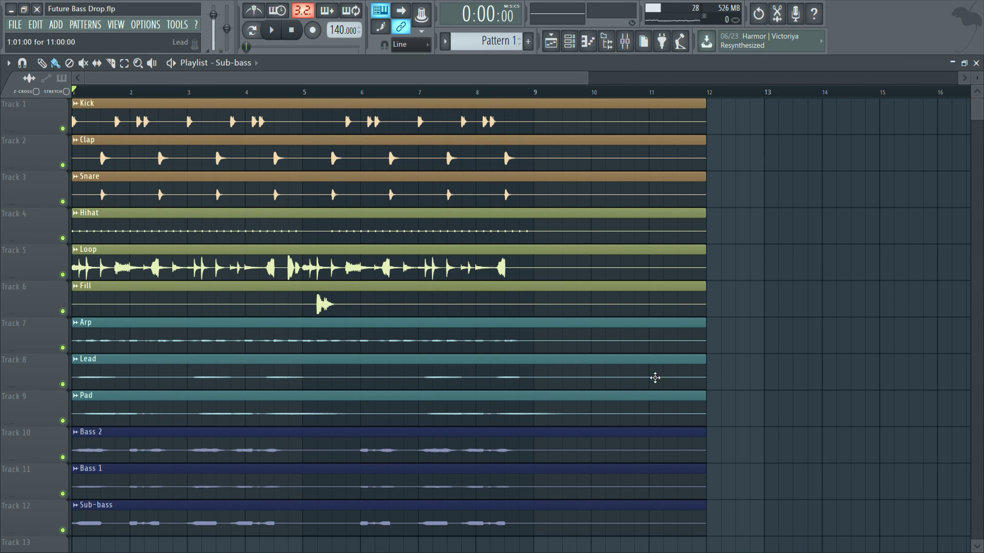
Leave only the Bass 2 and Bass 1 tracks unmuted and play them together.
{"action": "right_click", "coordinate": [63, 457]}
{"action": "left_click", "coordinate": [63, 494]}
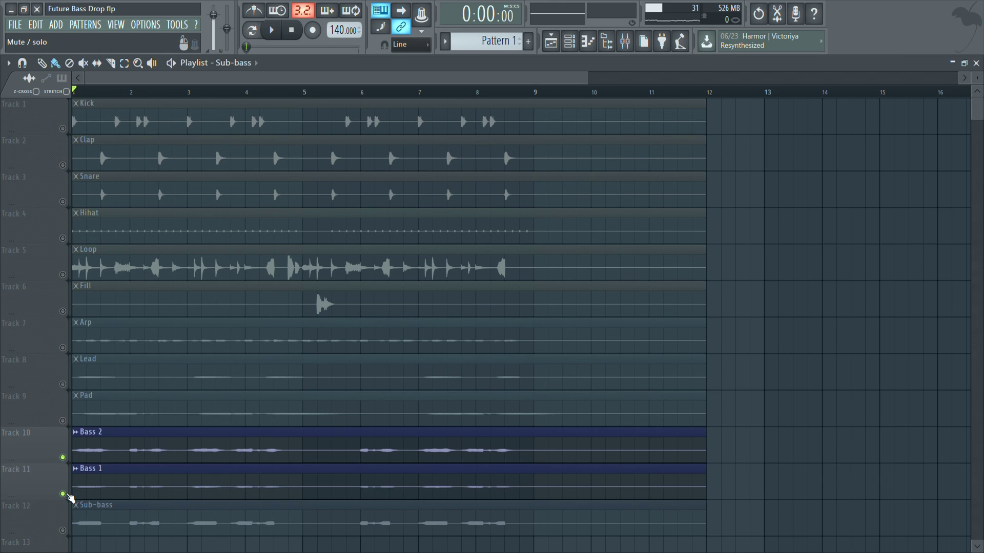
{"action": "scroll", "coordinate": [65, 461], "scroll_direction": "down", "scroll_amount": 3}
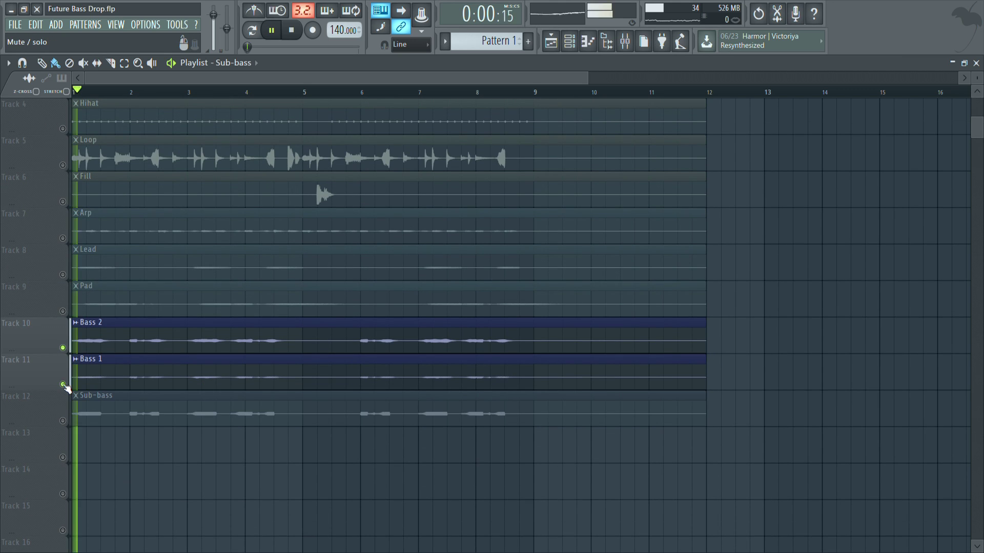
{"action": "key", "text": "space"}
Mute Bass 1 to hear Bass 2 alone, and unmute it again to compare both layers in playback.
{"action": "left_click", "coordinate": [63, 384]}
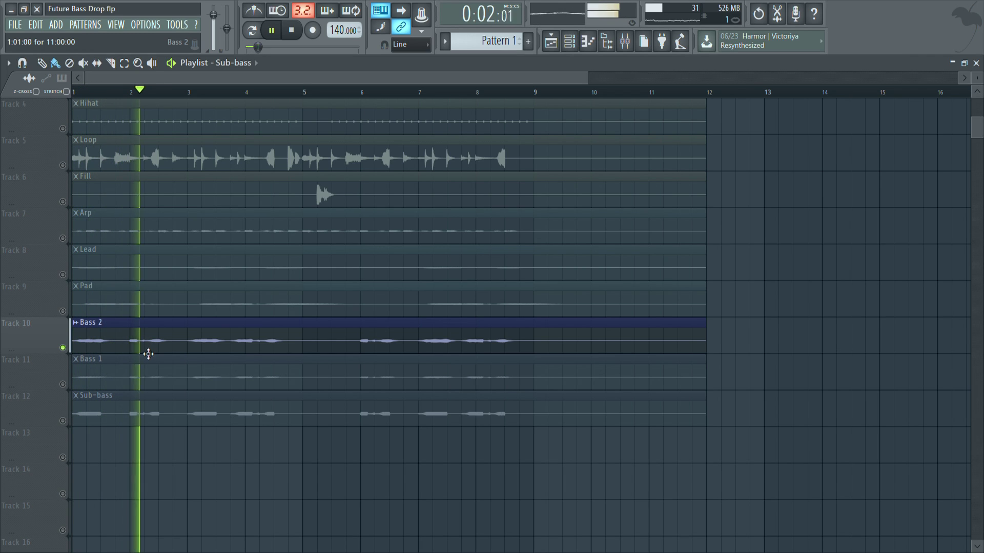
{"action": "left_click", "coordinate": [63, 385]}
{"action": "key", "text": "space"}
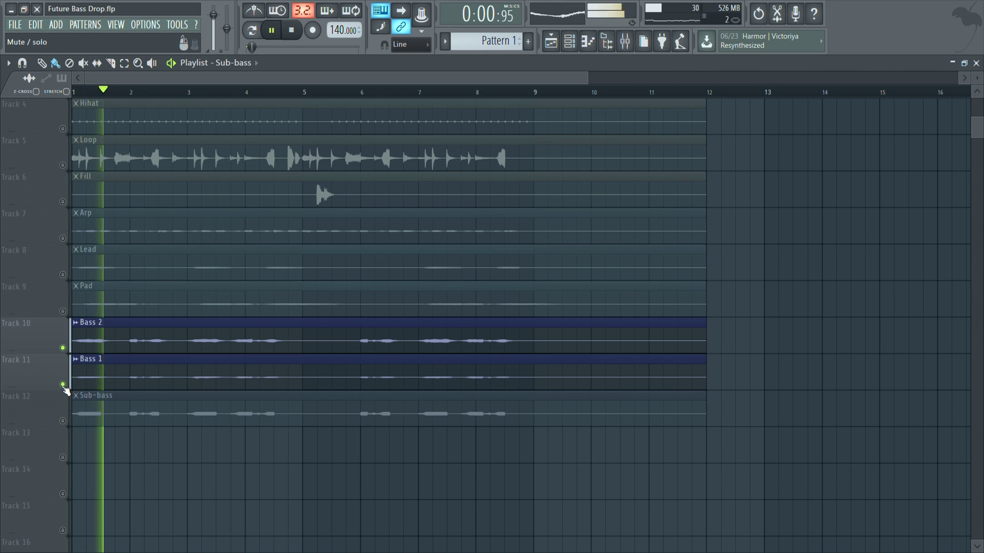
{"action": "key", "text": "space"}
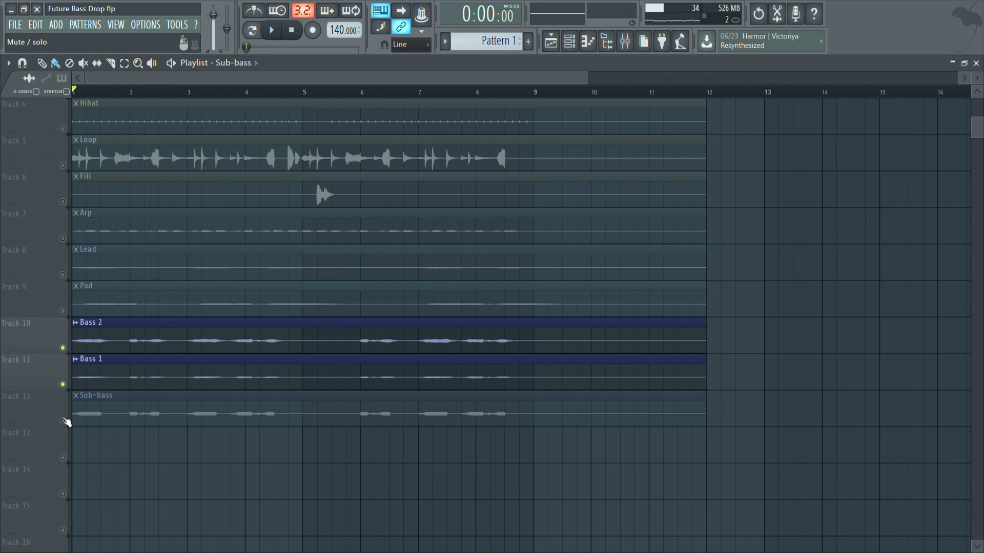
Unmute the Sub-bass track and play it together with Bass 1 and Bass 2, then stop playback.
{"action": "left_click", "coordinate": [63, 421]}
{"action": "key", "text": "space"}
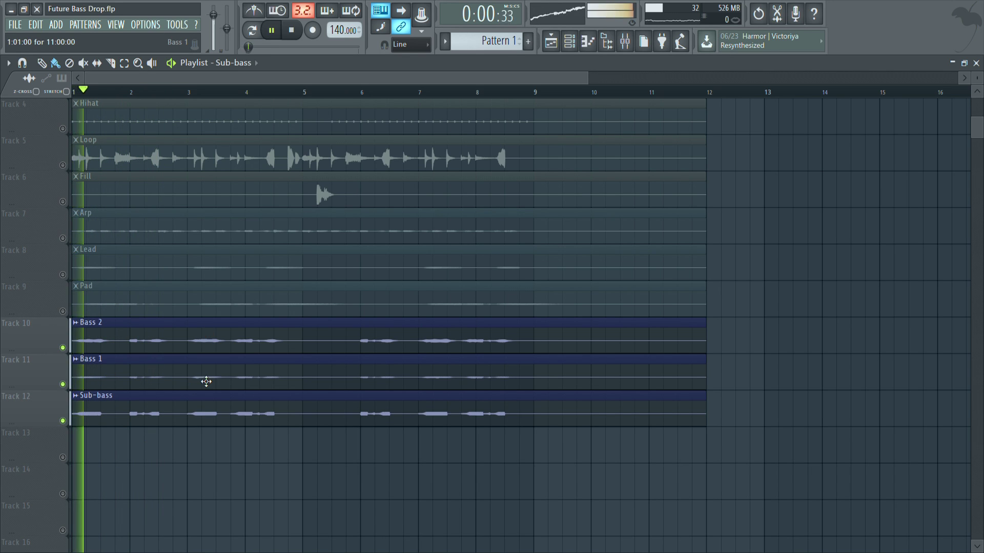
{"action": "scroll", "coordinate": [195, 415], "scroll_direction": "up", "scroll_amount": 3}
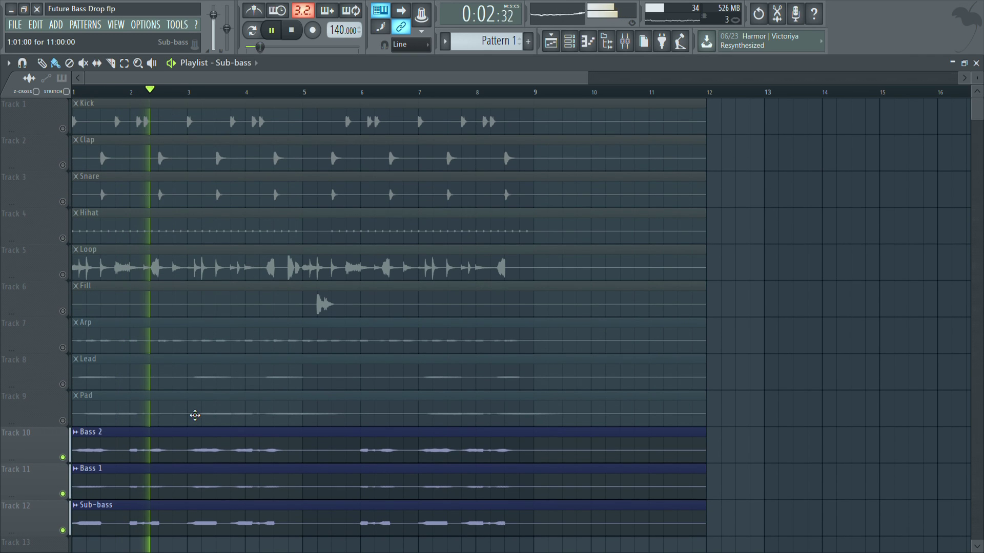
{"action": "key", "text": "space"}
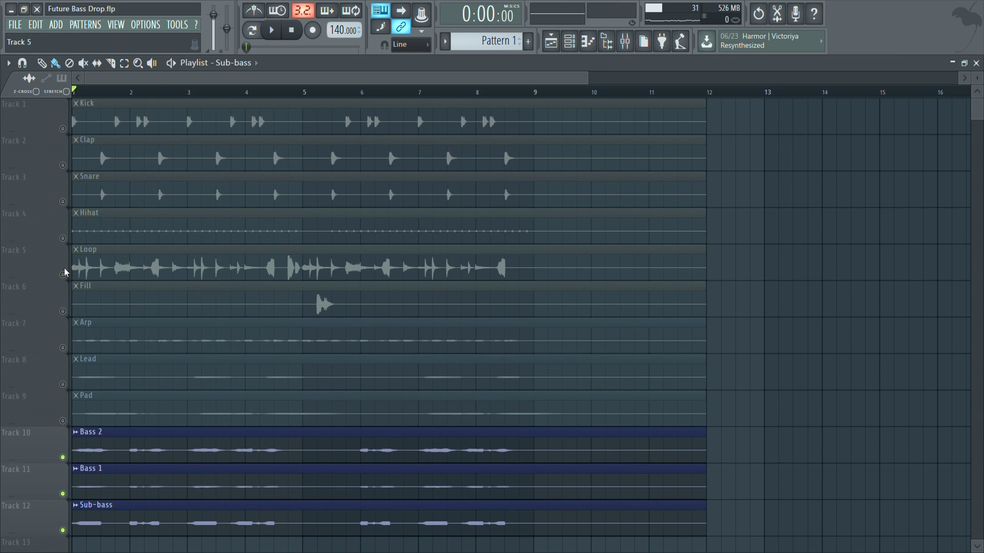
Isolate the Loop and Fill tracks, play them together, and add the Hihat track to the combination.
{"action": "right_click", "coordinate": [63, 274]}
{"action": "left_click", "coordinate": [63, 310]}
{"action": "key", "text": "space"}
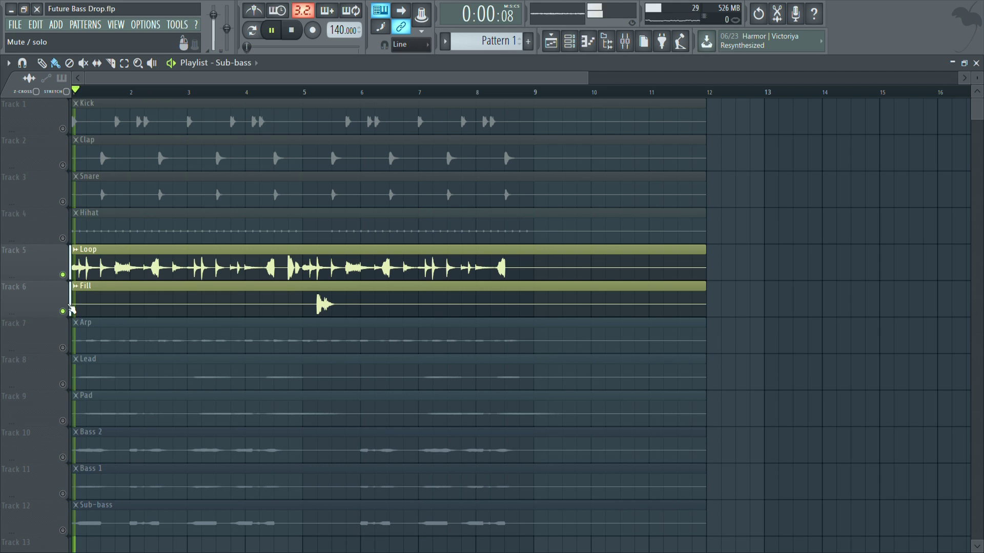
{"action": "left_click", "coordinate": [63, 238]}
Activate all tracks except Hihat, Loop and Fill, and play the mix without these percussion layers.
{"action": "right_click", "coordinate": [65, 237]}
{"action": "right_click", "coordinate": [65, 236]}
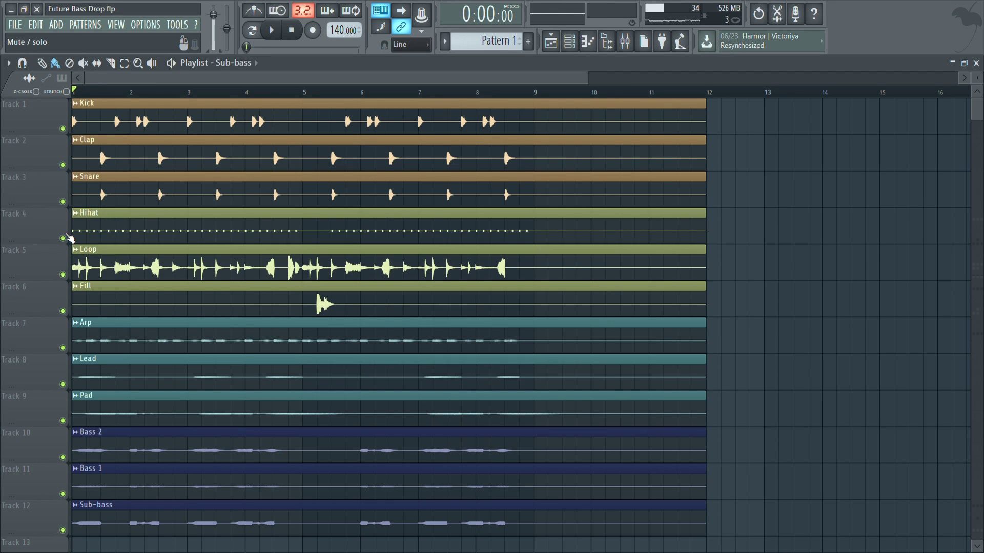
{"action": "left_click", "coordinate": [65, 236]}
{"action": "left_click", "coordinate": [65, 276]}
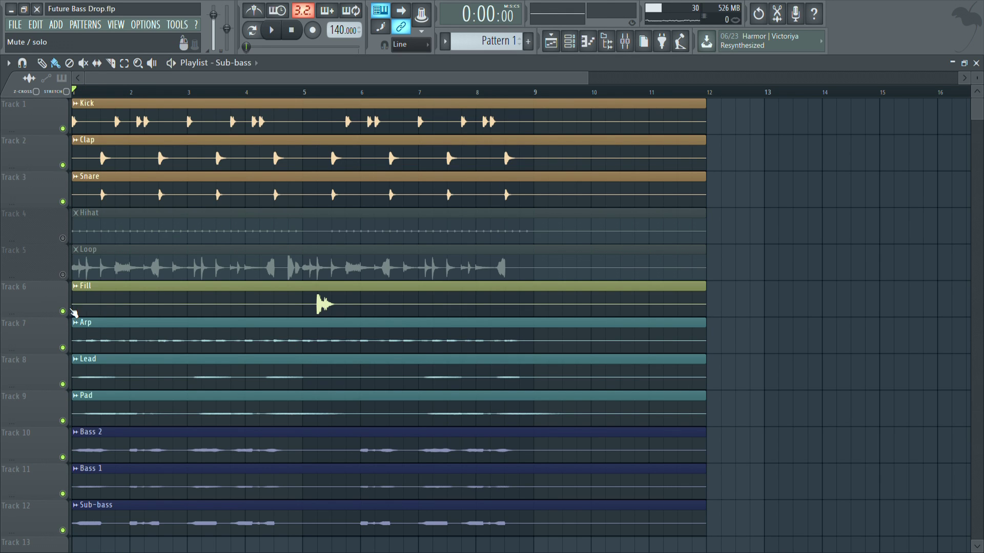
{"action": "left_click", "coordinate": [72, 311]}
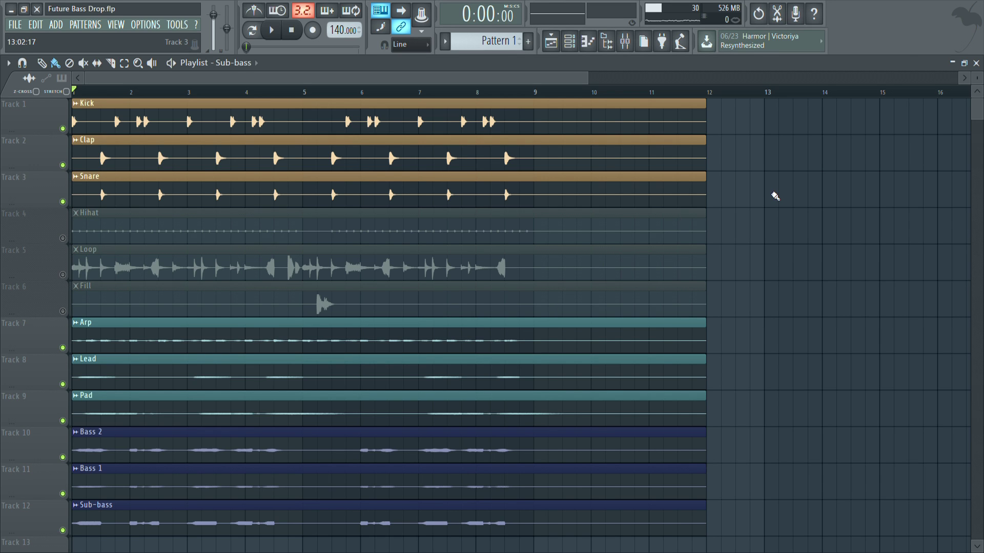
{"action": "key", "text": "space"}
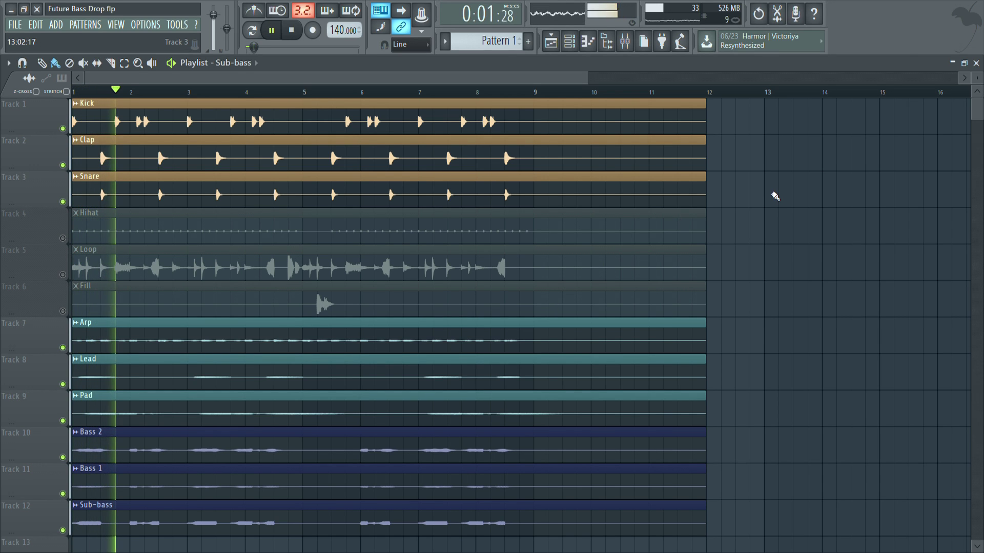
Unmute the Hihat, Loop and Fill tracks during playback to bring the percussion back into the full mix.
{"action": "left_click", "coordinate": [63, 239]}
{"action": "left_click", "coordinate": [63, 274]}
{"action": "left_click", "coordinate": [64, 311]}
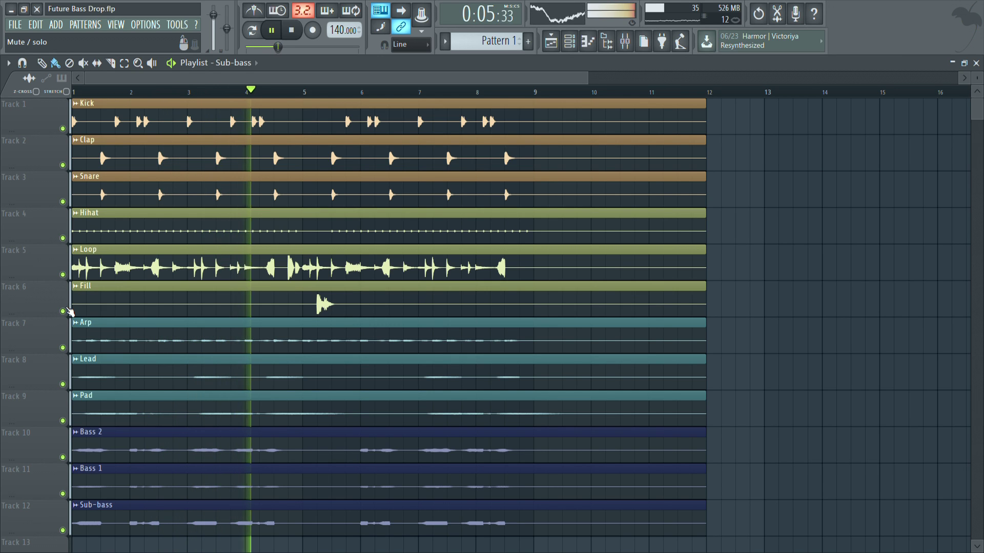